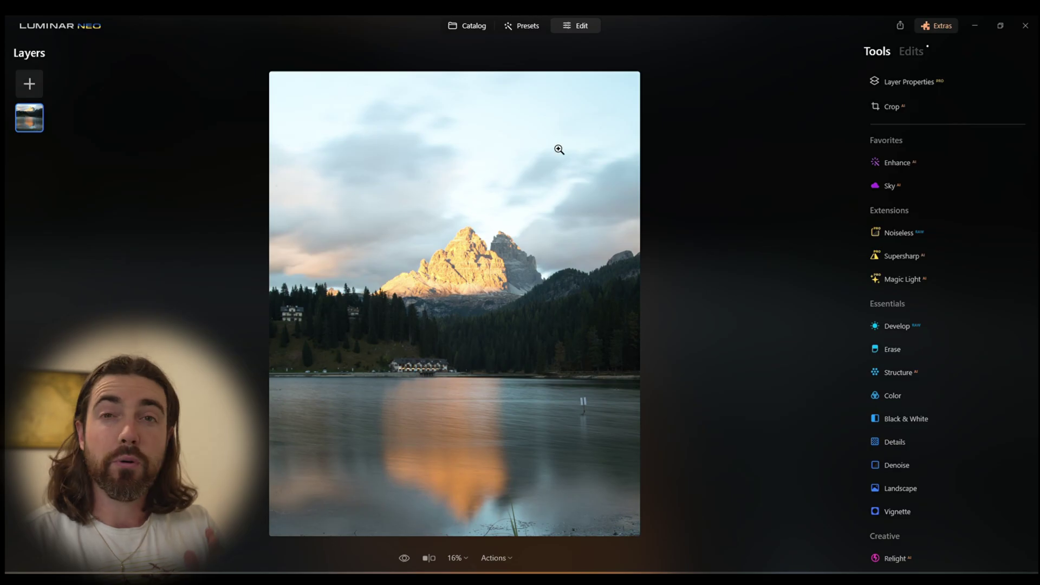
Step: Inspect the lake photo at 100%, panning over the mountain and forest detail
{"action": "left_click", "coordinate": [474, 27]}
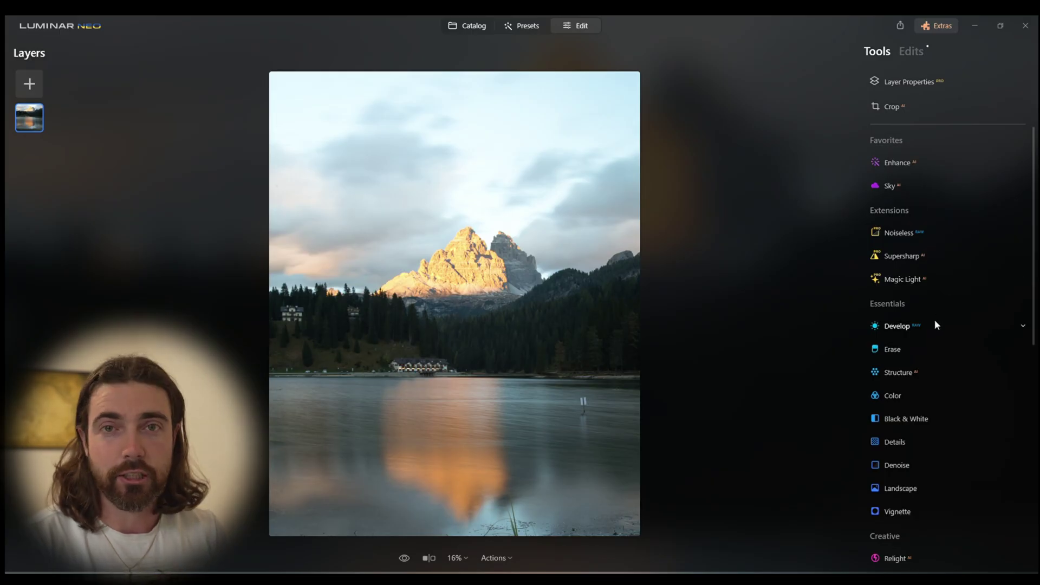
{"action": "left_click", "coordinate": [626, 316]}
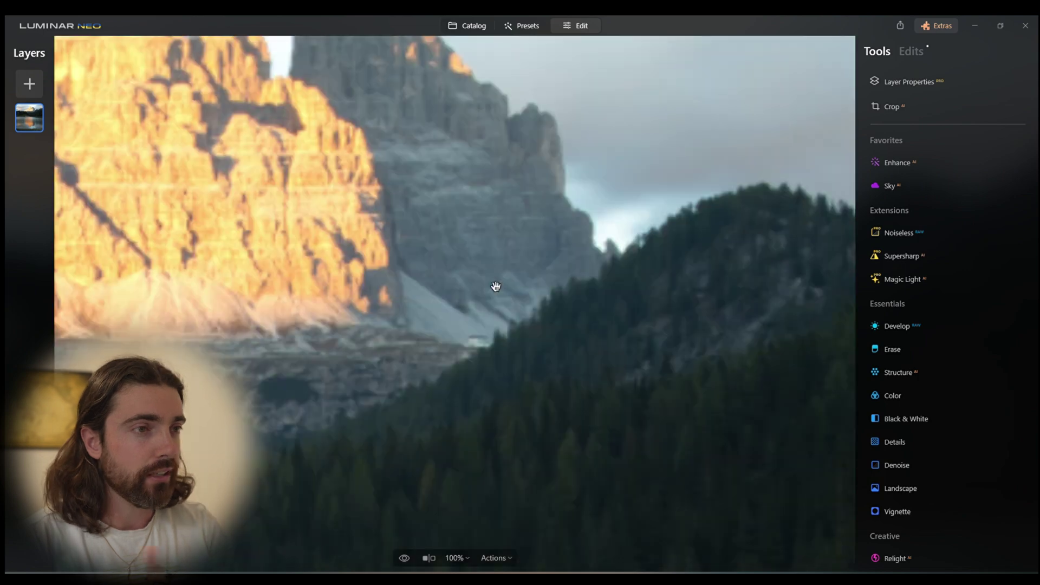
{"action": "left_click_drag", "start_coordinate": [494, 288], "coordinate": [532, 425]}
{"action": "left_click", "coordinate": [531, 424]}
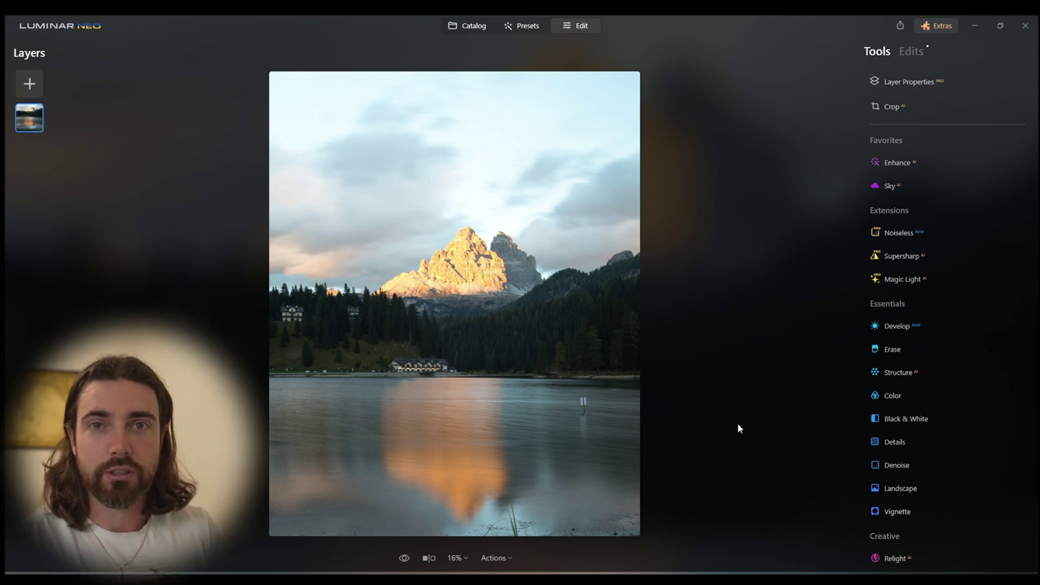
Step: Bring up Develop's Curves section and lift the tone curve's black point, fading the photo
{"action": "left_click", "coordinate": [899, 327]}
{"action": "scroll", "coordinate": [912, 364], "scroll_direction": "down", "scroll_amount": 5}
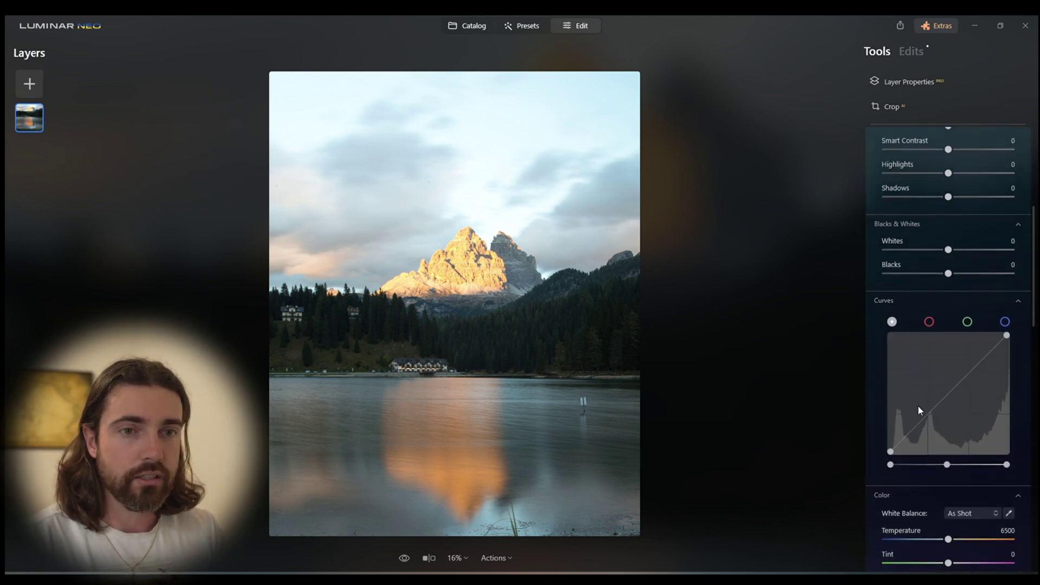
{"action": "left_click", "coordinate": [1018, 302]}
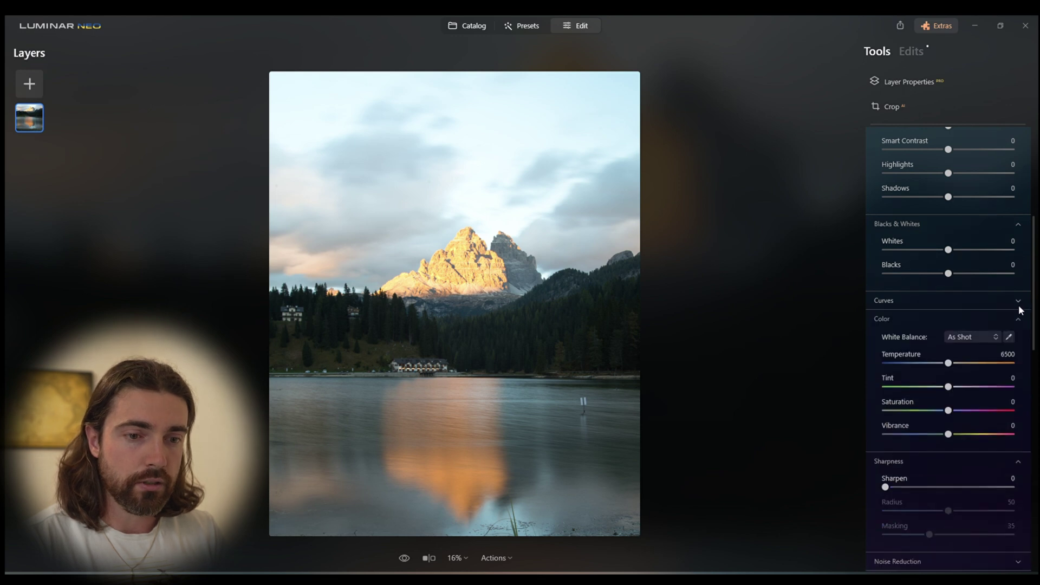
{"action": "left_click", "coordinate": [1018, 302]}
{"action": "scroll", "coordinate": [1015, 344], "scroll_direction": "up", "scroll_amount": 4}
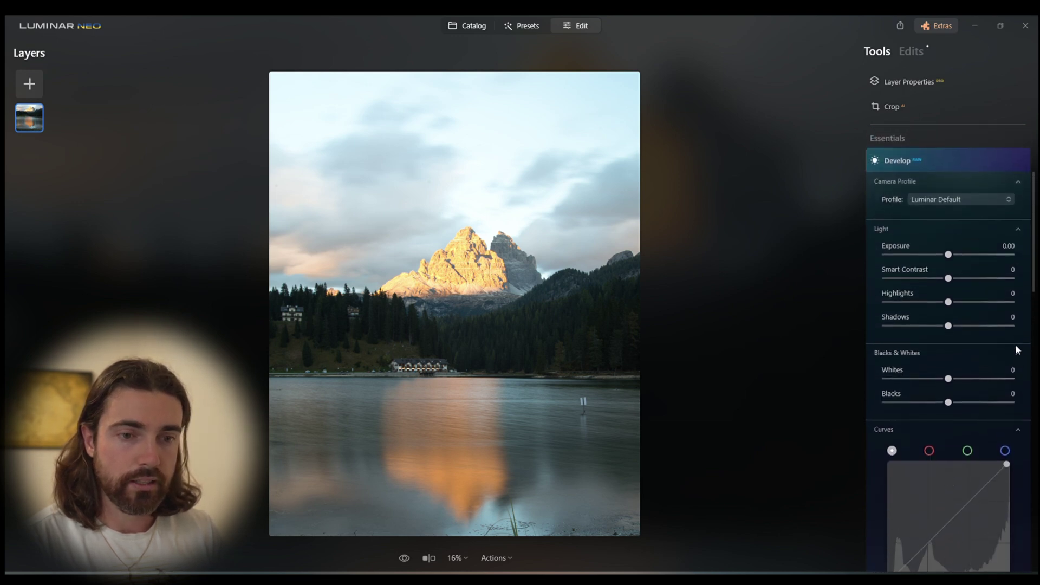
{"action": "scroll", "coordinate": [1015, 343], "scroll_direction": "up", "scroll_amount": 1}
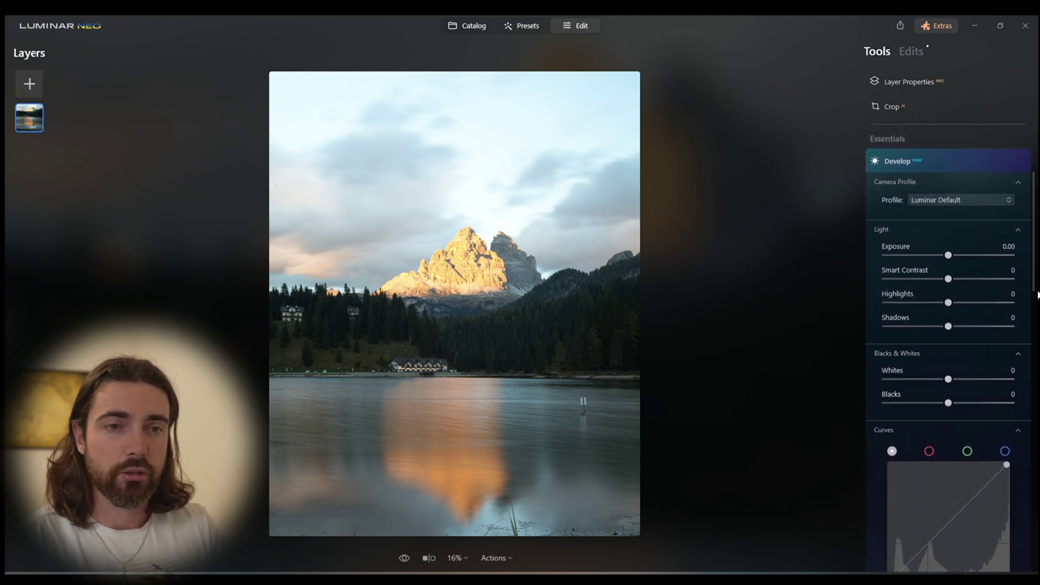
{"action": "scroll", "coordinate": [1036, 274], "scroll_direction": "down", "scroll_amount": 2}
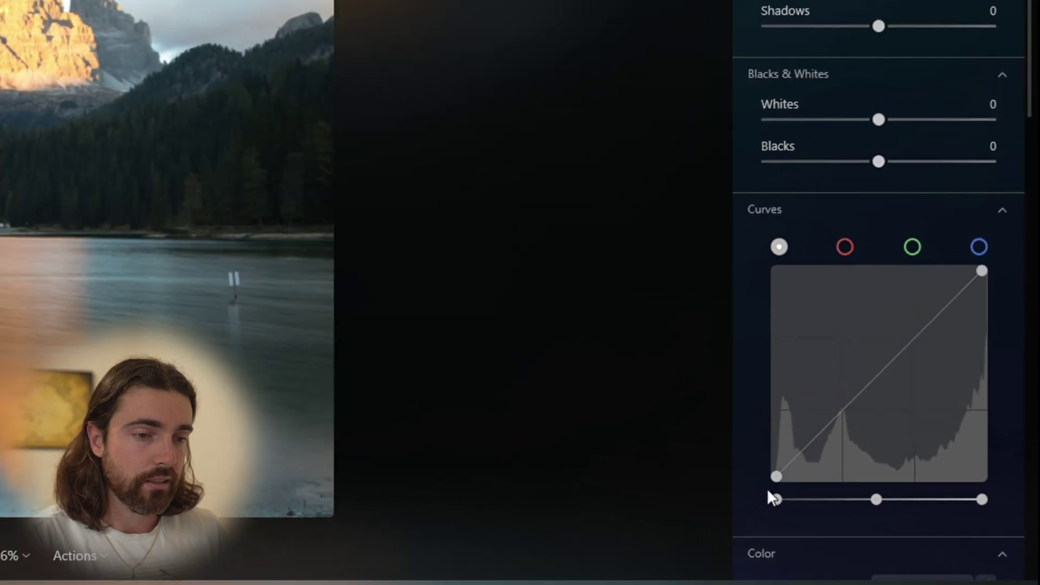
{"action": "left_click_drag", "start_coordinate": [768, 490], "coordinate": [745, 347]}
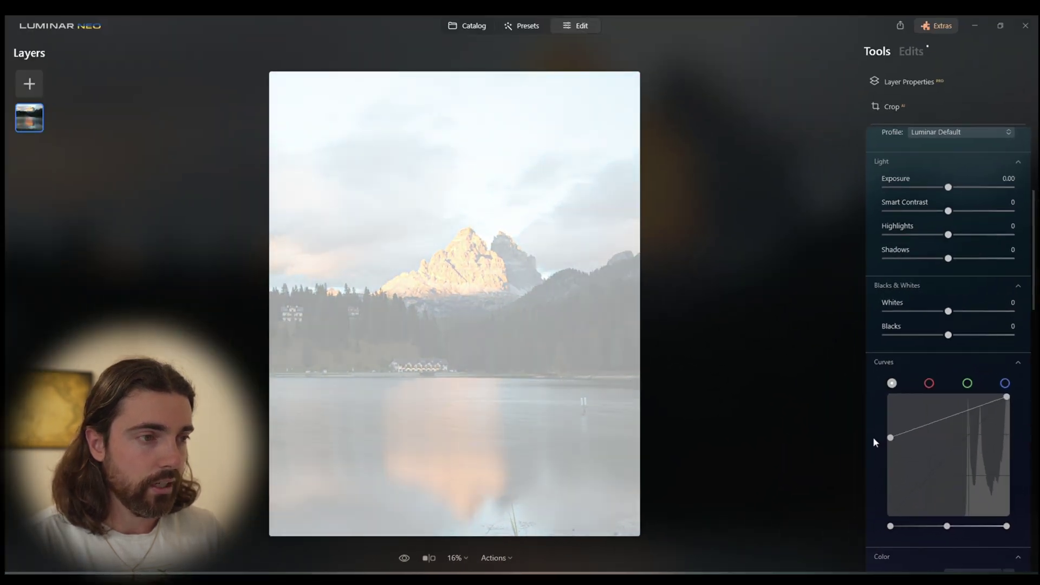
{"action": "left_click_drag", "start_coordinate": [873, 439], "coordinate": [889, 514]}
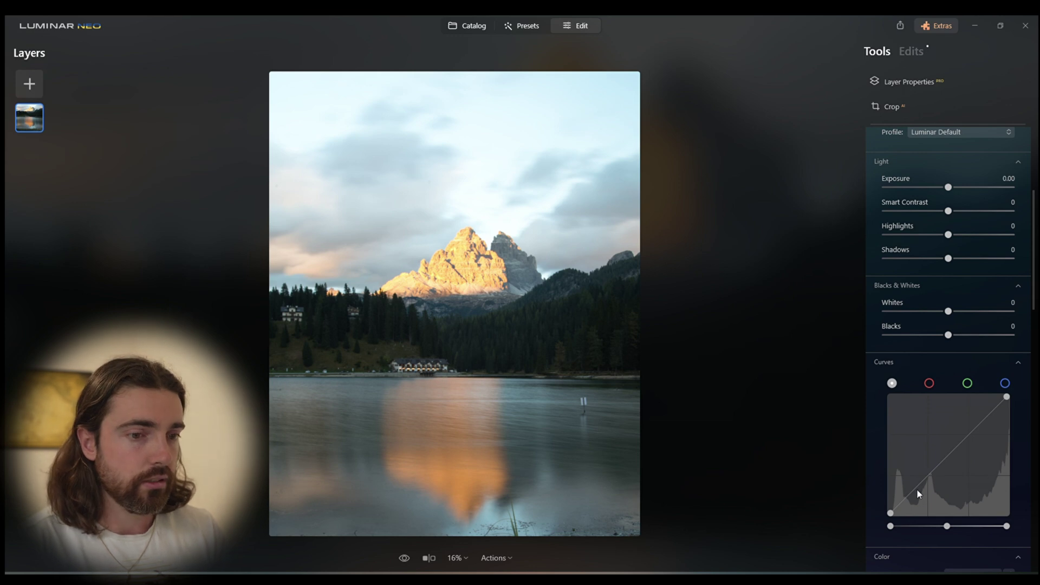
{"action": "left_click_drag", "start_coordinate": [890, 512], "coordinate": [890, 479]}
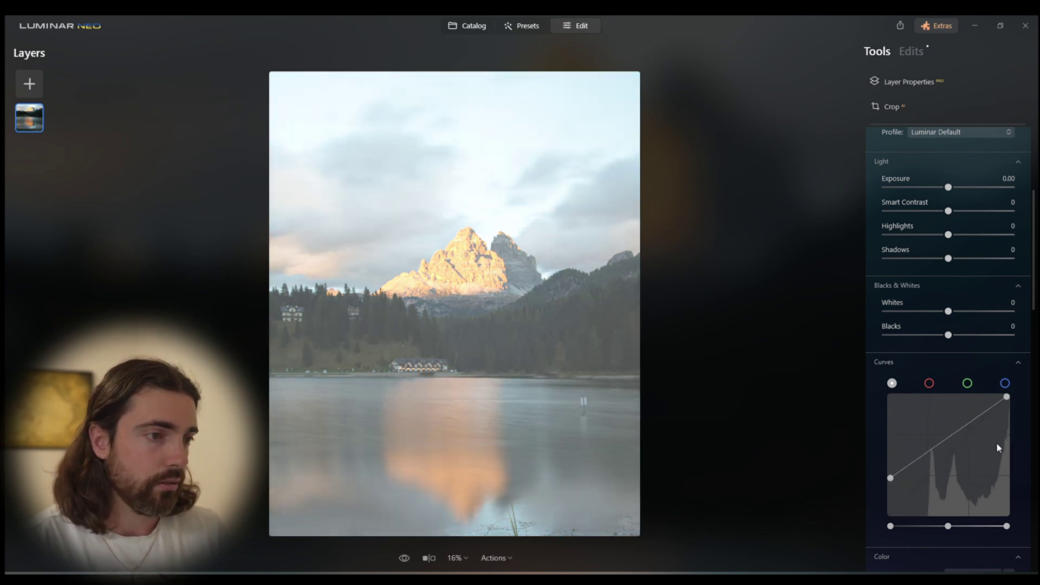
{"action": "left_click_drag", "start_coordinate": [890, 477], "coordinate": [890, 513]}
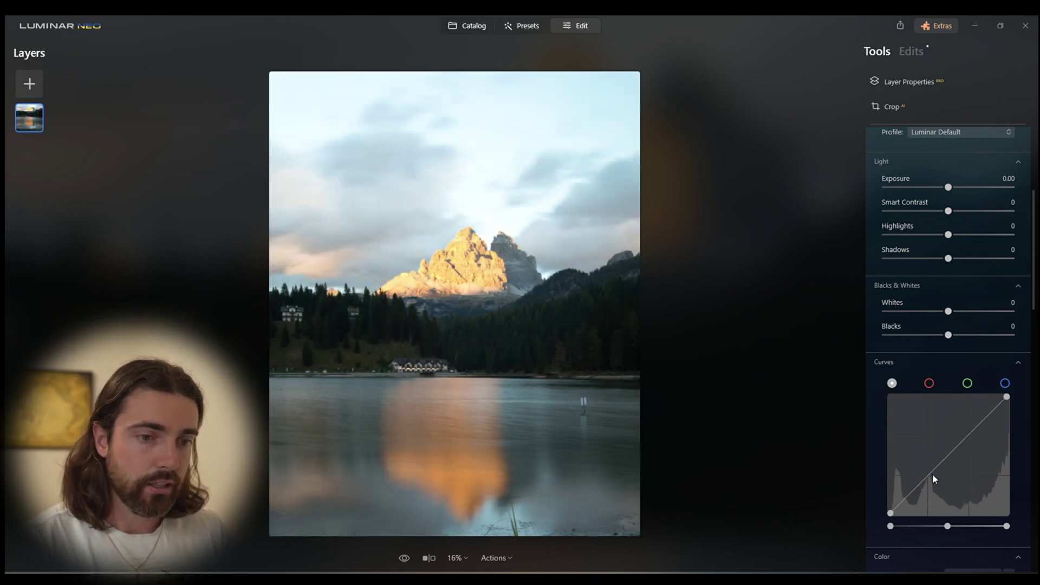
{"action": "left_click_drag", "start_coordinate": [932, 473], "coordinate": [980, 450]}
{"action": "double_click", "coordinate": [980, 449]}
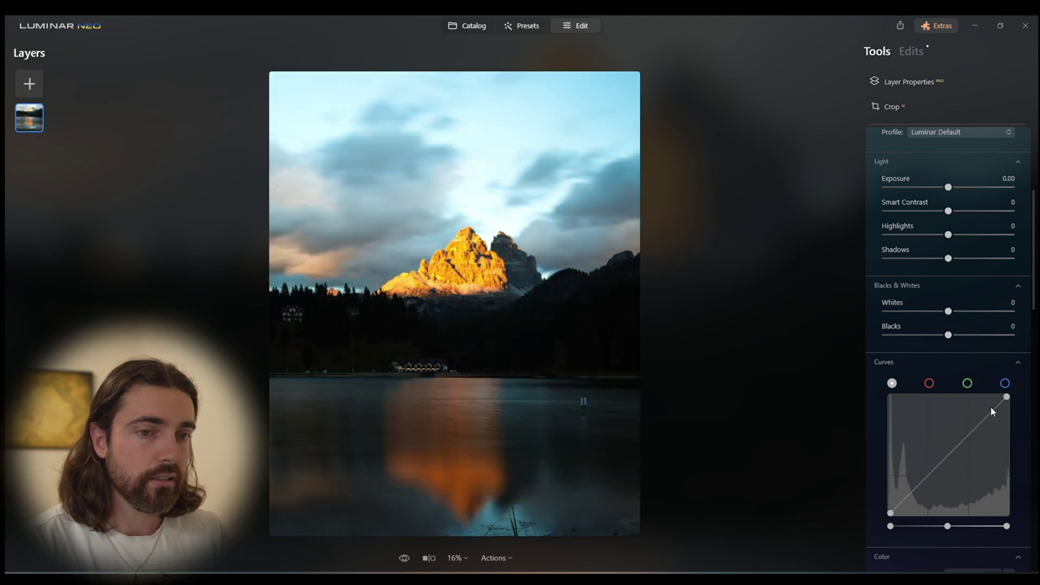
{"action": "mouse_move", "coordinate": [1006, 397]}
{"action": "left_mouse_down"}
{"action": "mouse_move", "coordinate": [1023, 482]}
{"action": "mouse_move", "coordinate": [1018, 390]}
{"action": "left_mouse_up"}
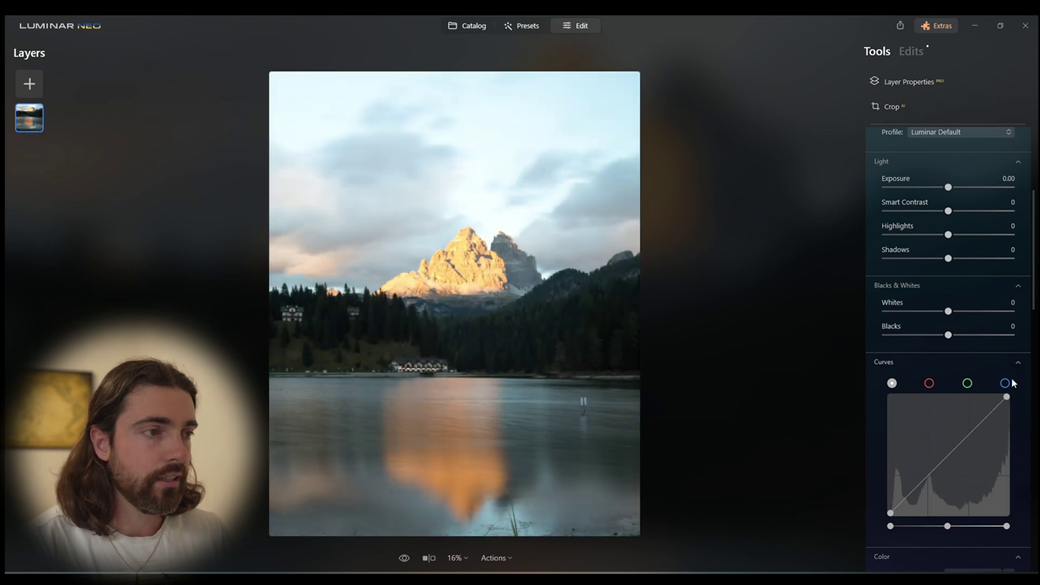
{"action": "mouse_move", "coordinate": [928, 477]}
{"action": "left_mouse_down"}
{"action": "mouse_move", "coordinate": [932, 486]}
{"action": "mouse_move", "coordinate": [930, 463]}
{"action": "mouse_move", "coordinate": [934, 482]}
{"action": "left_mouse_up"}
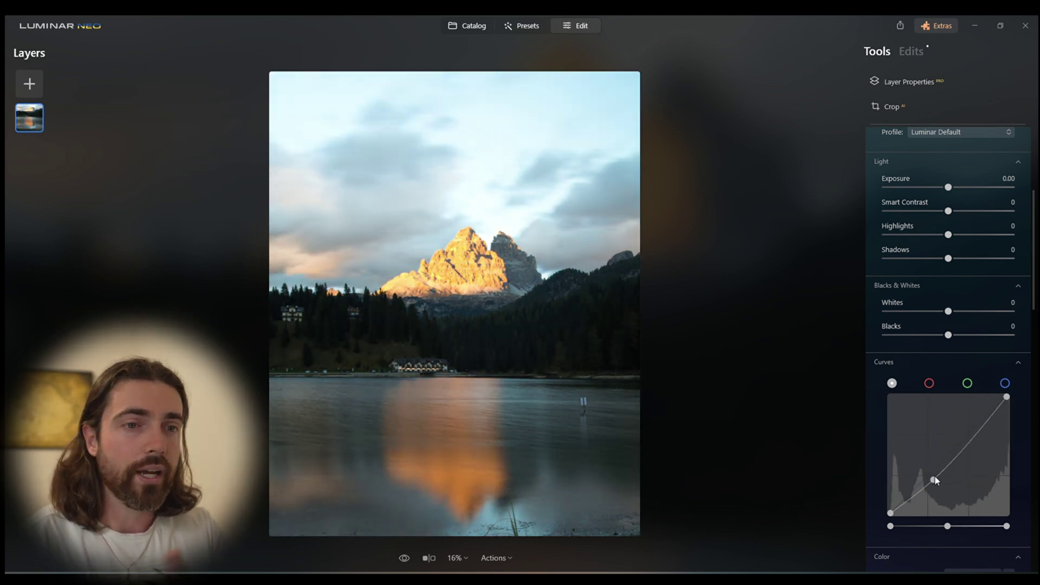
{"action": "double_click", "coordinate": [931, 479]}
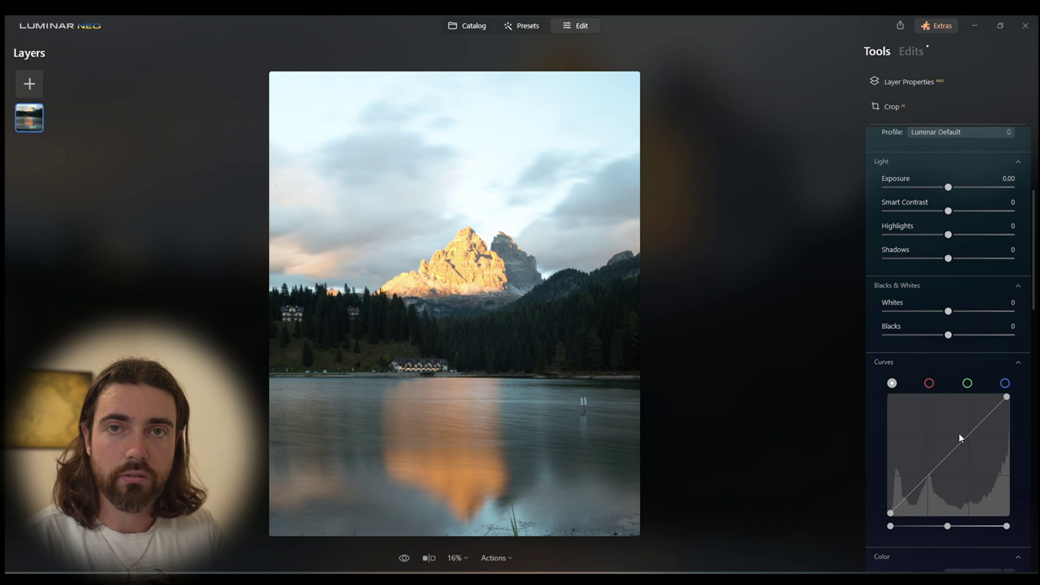
Step: Bend the tone curve into an S, darkening the lower part and brightening the upper part
{"action": "scroll", "coordinate": [1033, 295], "scroll_direction": "up", "scroll_amount": 1}
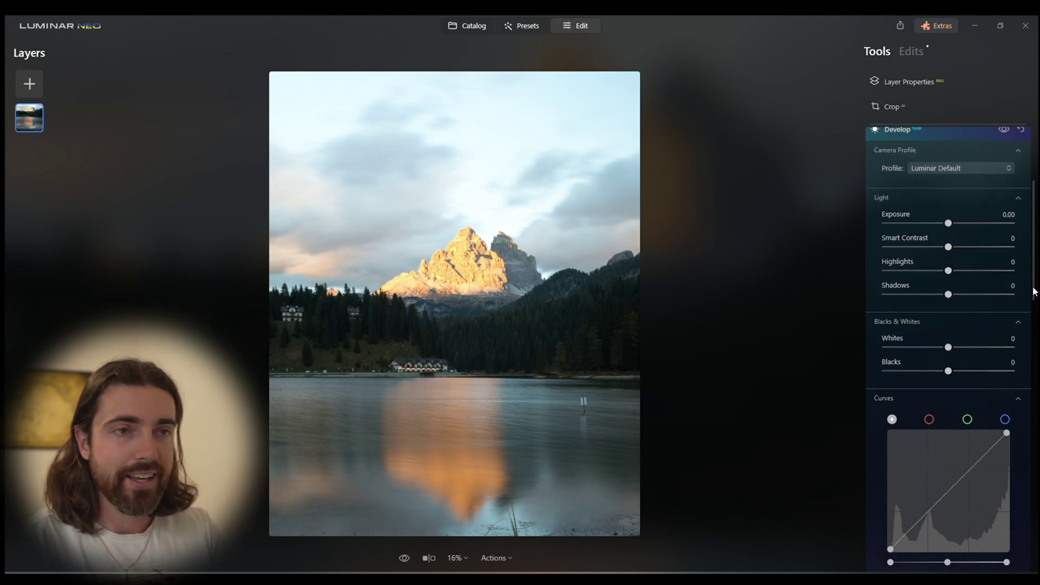
{"action": "scroll", "coordinate": [1033, 293], "scroll_direction": "up", "scroll_amount": 1}
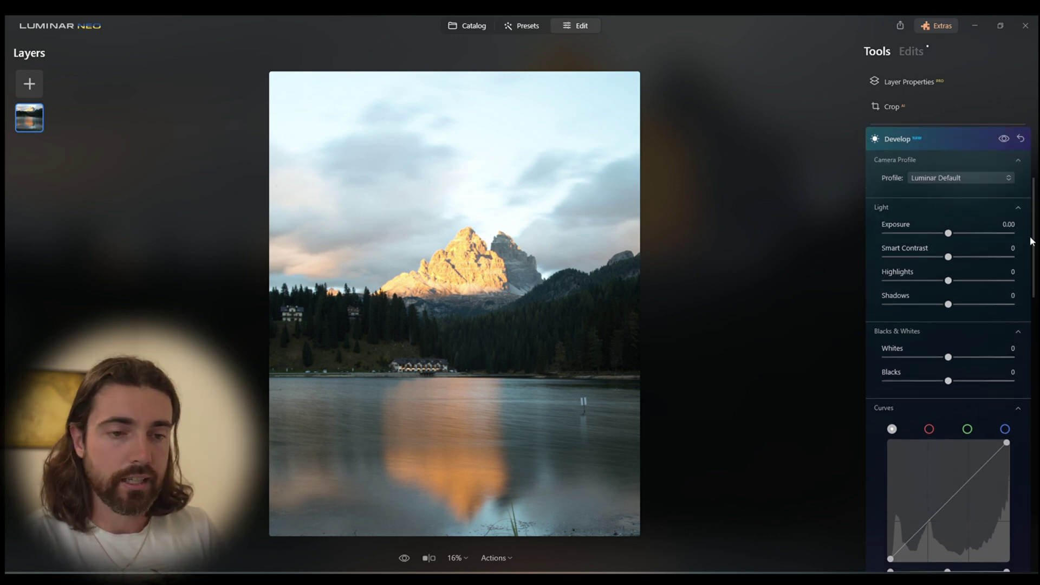
{"action": "left_click_drag", "start_coordinate": [1034, 245], "coordinate": [1035, 275]}
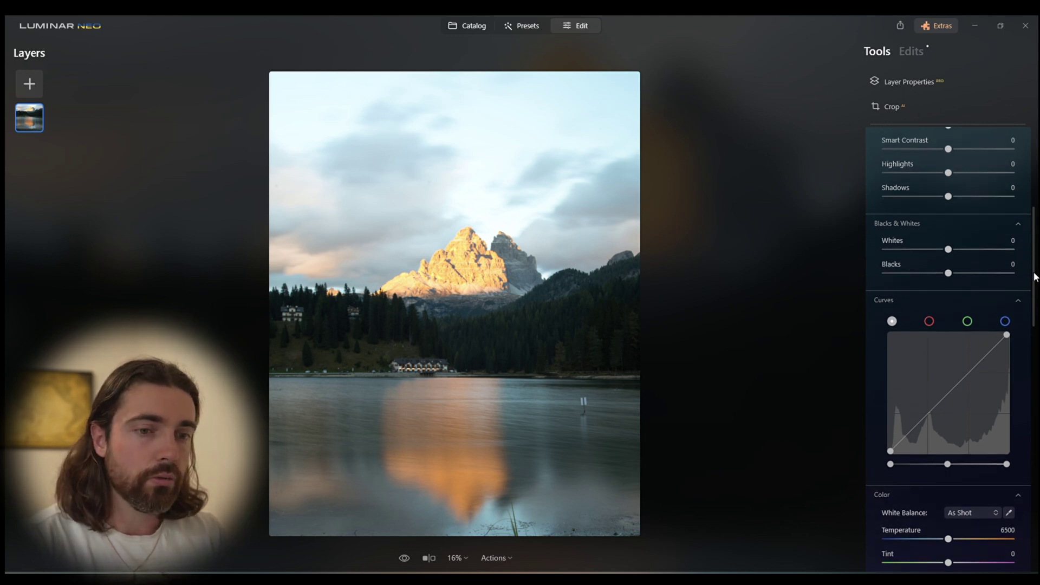
{"action": "left_click_drag", "start_coordinate": [1034, 277], "coordinate": [1033, 270]}
{"action": "left_click_drag", "start_coordinate": [932, 427], "coordinate": [932, 432]}
{"action": "left_click_drag", "start_coordinate": [963, 388], "coordinate": [968, 383]}
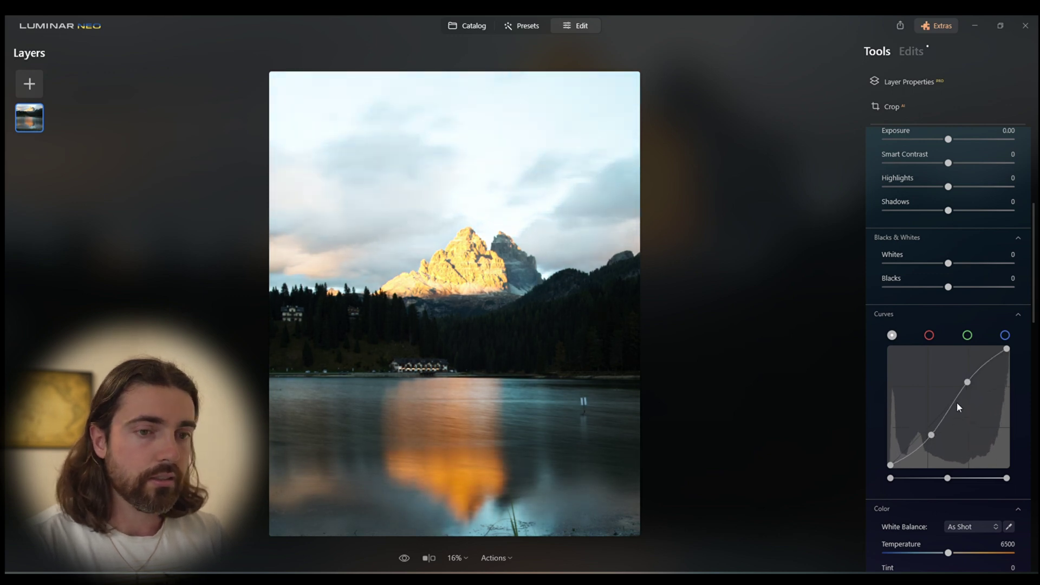
{"action": "left_click_drag", "start_coordinate": [930, 436], "coordinate": [931, 435]}
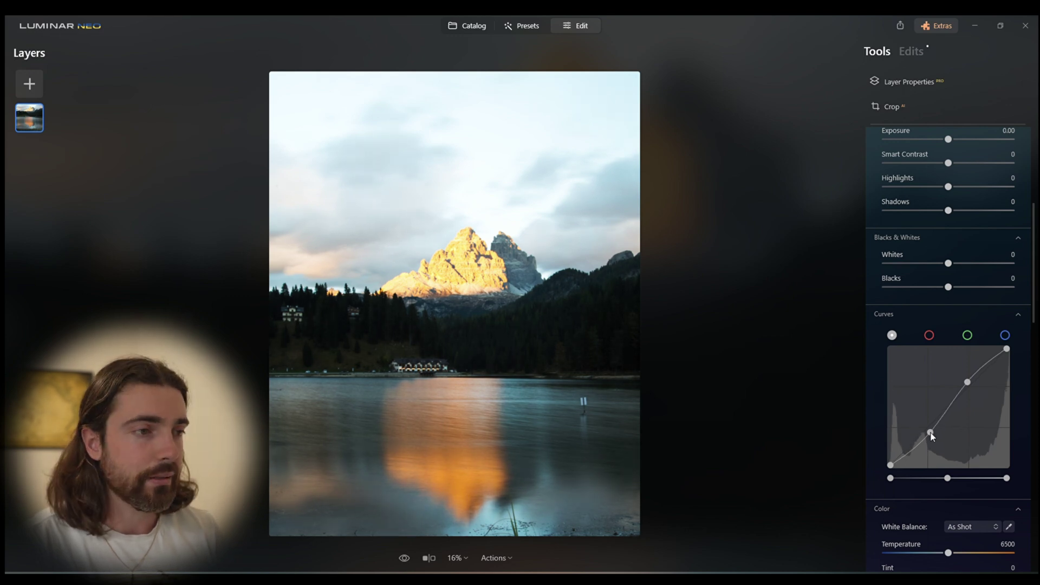
Step: Set Highlights -82, Shadows 53, Smart Contrast 17 and Blacks -15, then collapse Develop
{"action": "scroll", "coordinate": [951, 363], "scroll_direction": "up", "scroll_amount": 3}
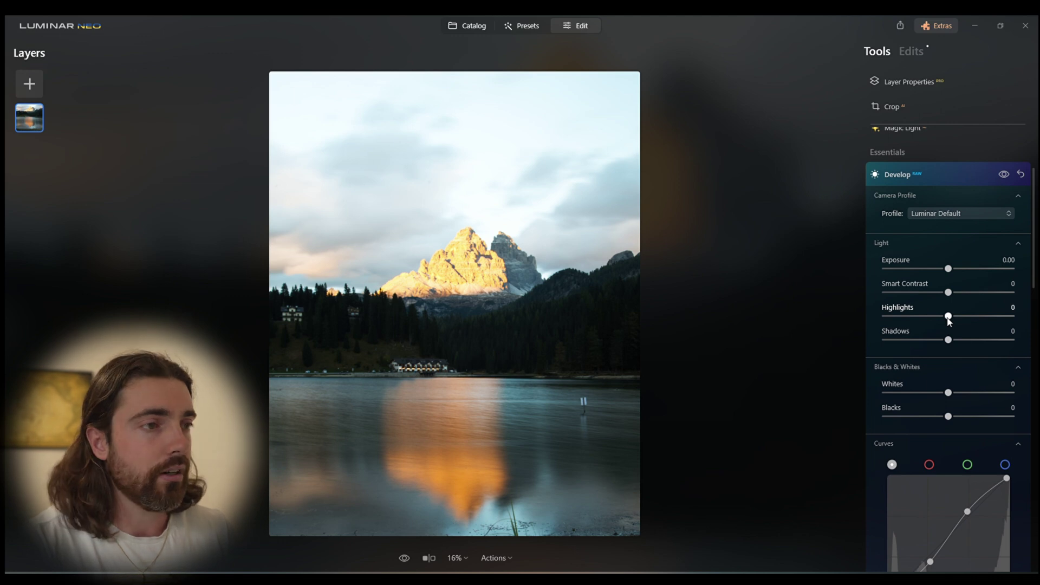
{"action": "left_click_drag", "start_coordinate": [948, 317], "coordinate": [896, 317]}
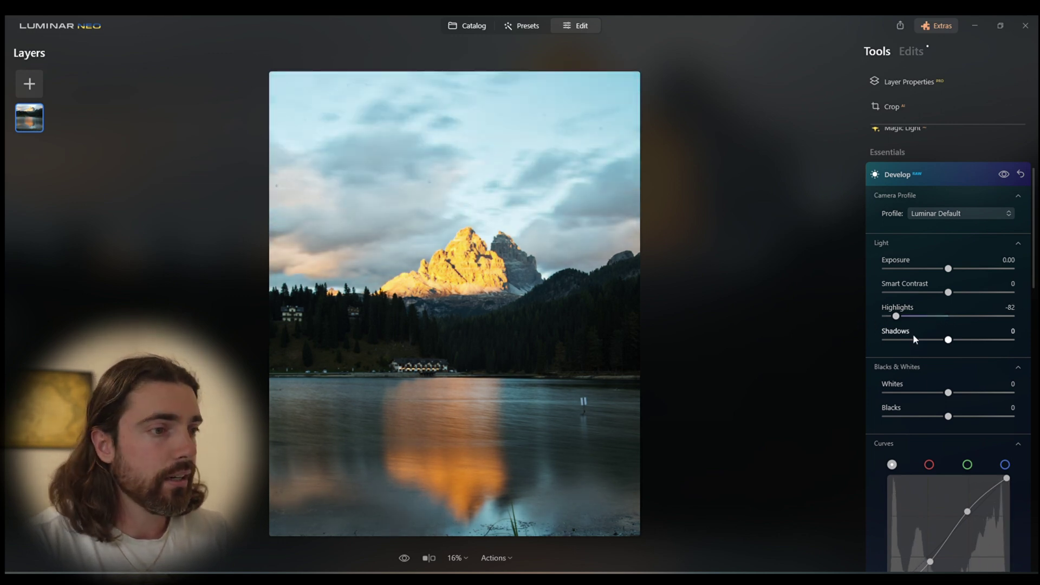
{"action": "left_click_drag", "start_coordinate": [948, 340], "coordinate": [982, 343]}
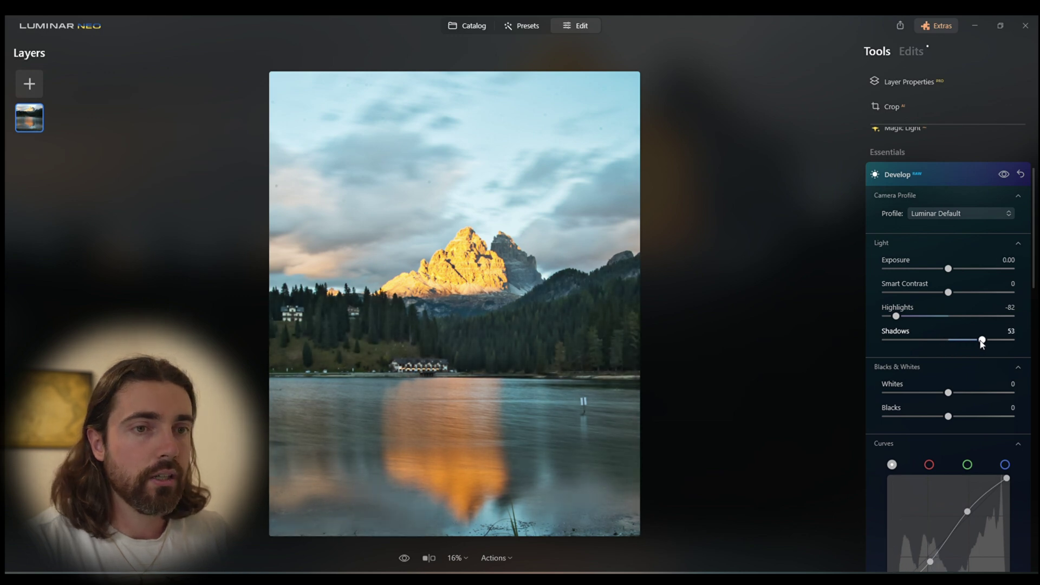
{"action": "left_click_drag", "start_coordinate": [948, 293], "coordinate": [959, 293]}
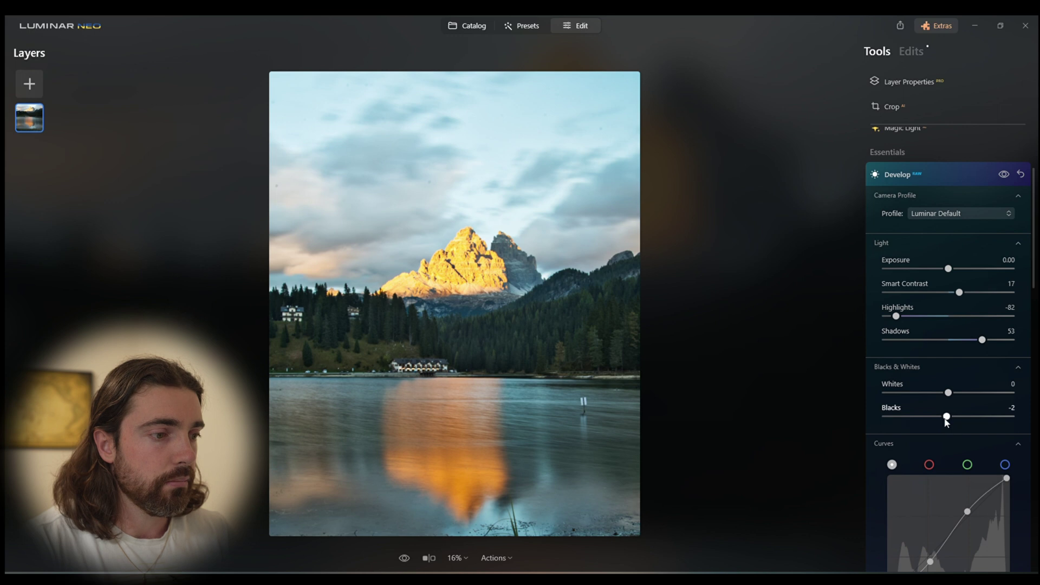
{"action": "left_click_drag", "start_coordinate": [949, 418], "coordinate": [938, 418]}
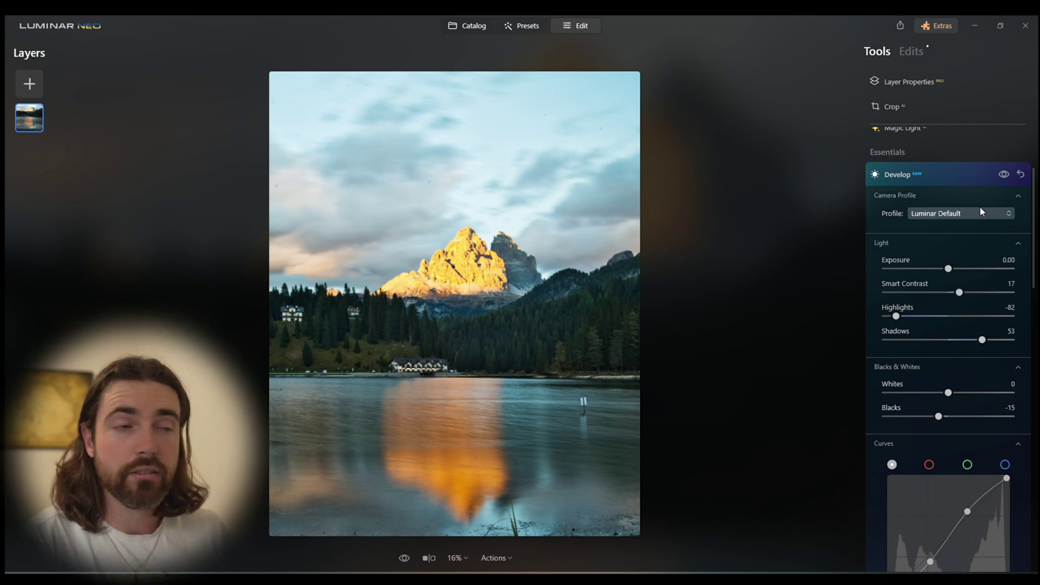
{"action": "left_click", "coordinate": [969, 177]}
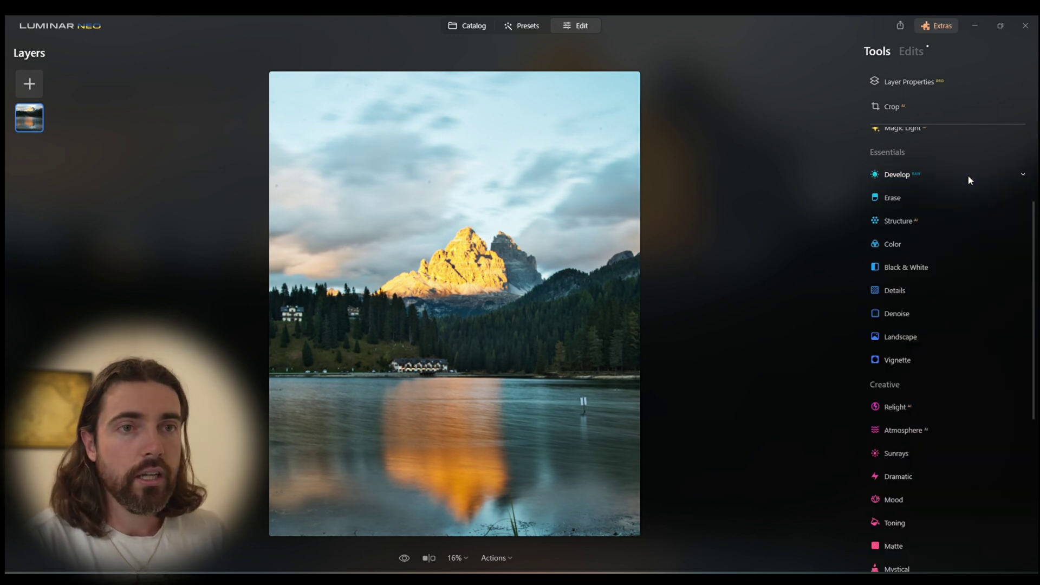
Step: Run Remove Dust Spots and erase the small red pole in the lake
{"action": "left_click", "coordinate": [938, 203]}
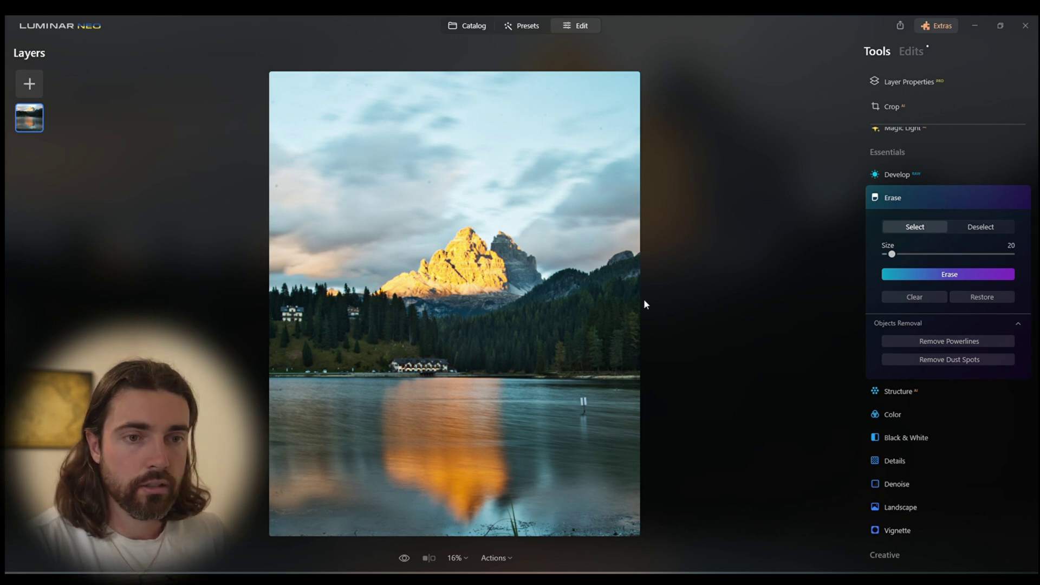
{"action": "left_click", "coordinate": [963, 359]}
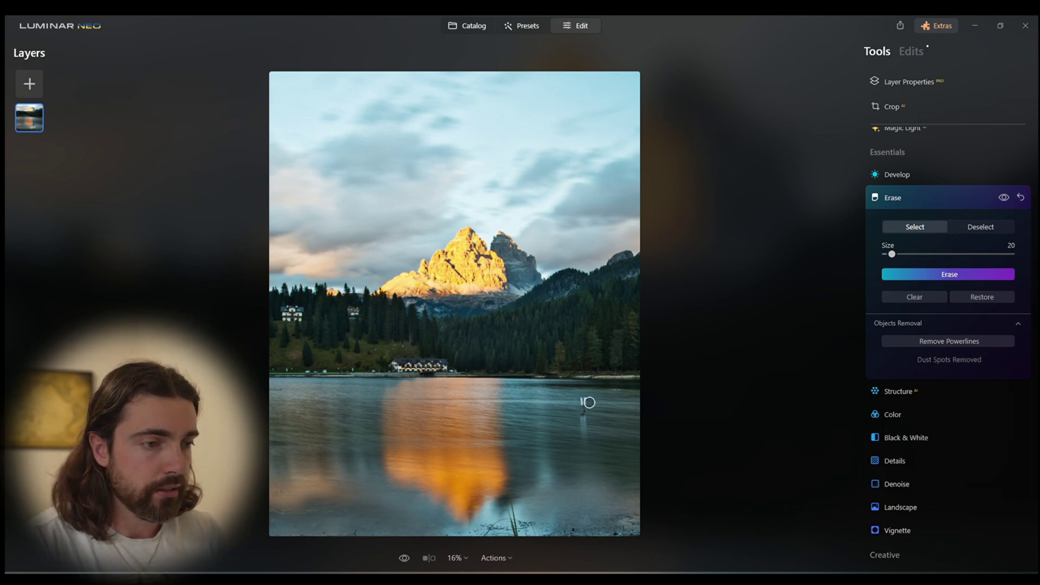
{"action": "left_click_drag", "start_coordinate": [585, 398], "coordinate": [590, 448]}
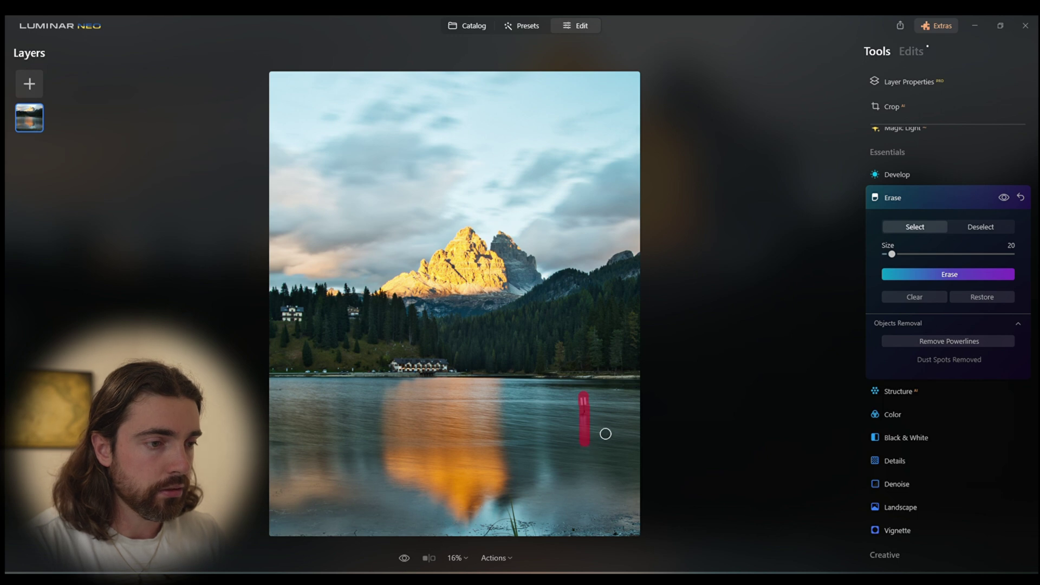
{"action": "left_click", "coordinate": [973, 282]}
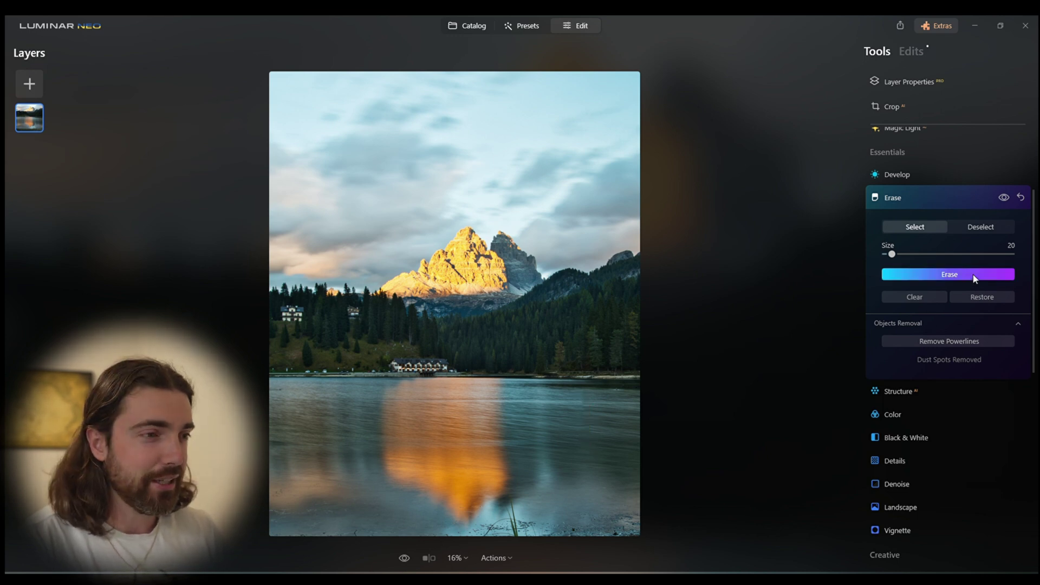
{"action": "left_click", "coordinate": [958, 204]}
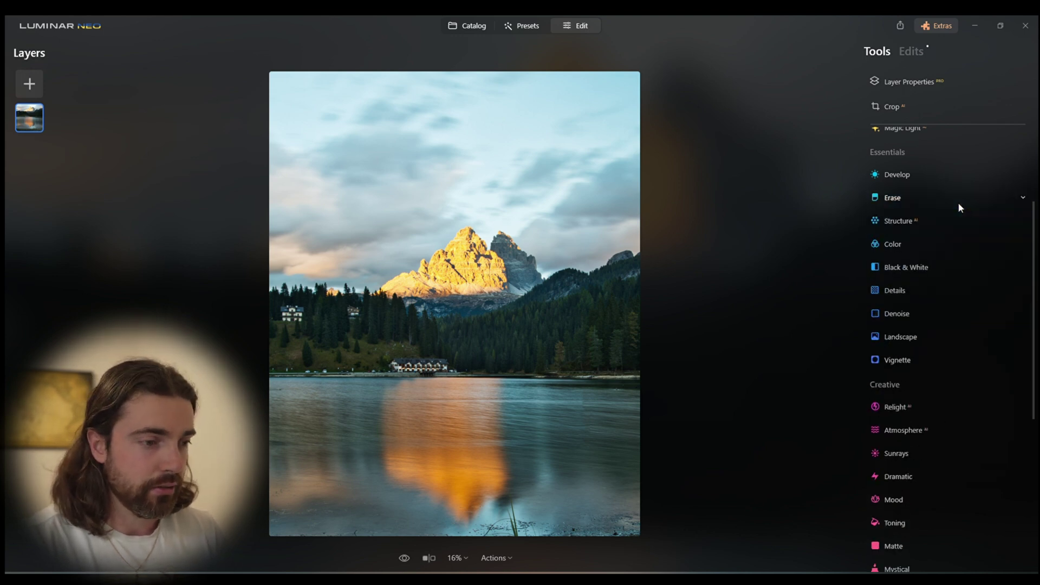
{"action": "left_click", "coordinate": [913, 338]}
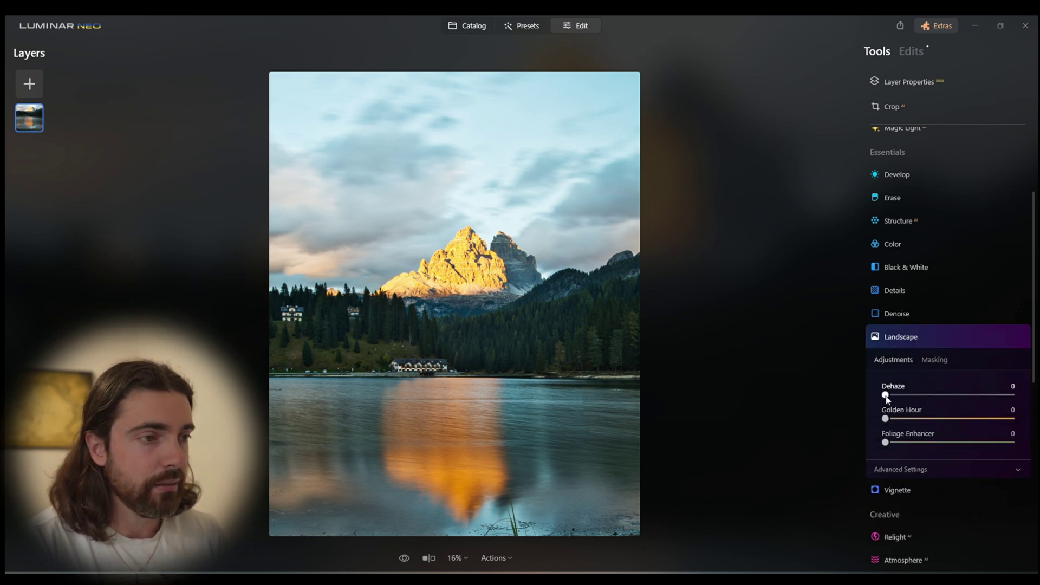
Step: Apply Landscape Dehaze 20 and Golden Hour 10 after resetting an overshoot, plus Foliage Enhancer 10
{"action": "left_click_drag", "start_coordinate": [886, 399], "coordinate": [904, 400]}
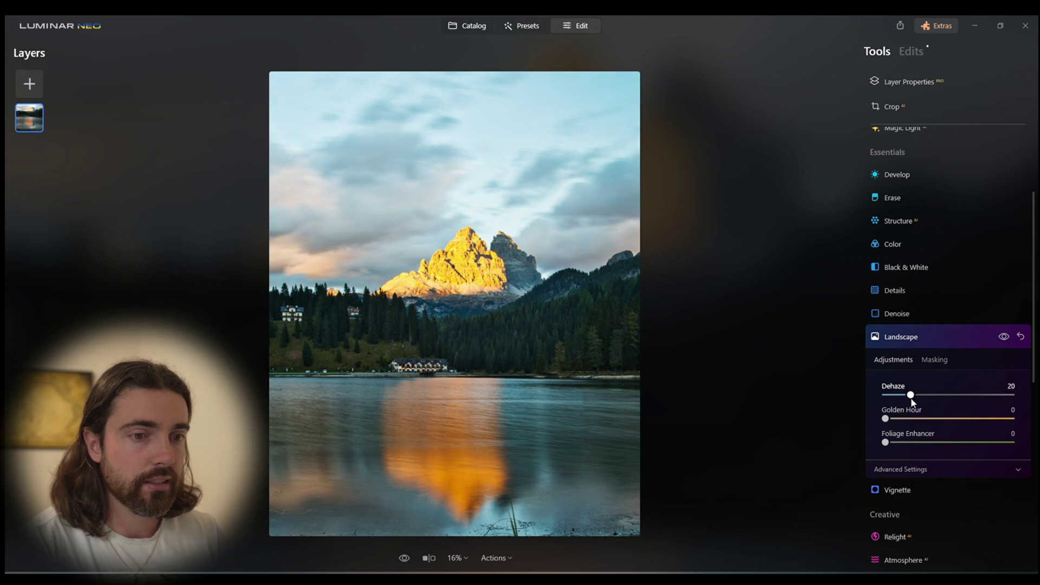
{"action": "left_click_drag", "start_coordinate": [885, 419], "coordinate": [1034, 423]}
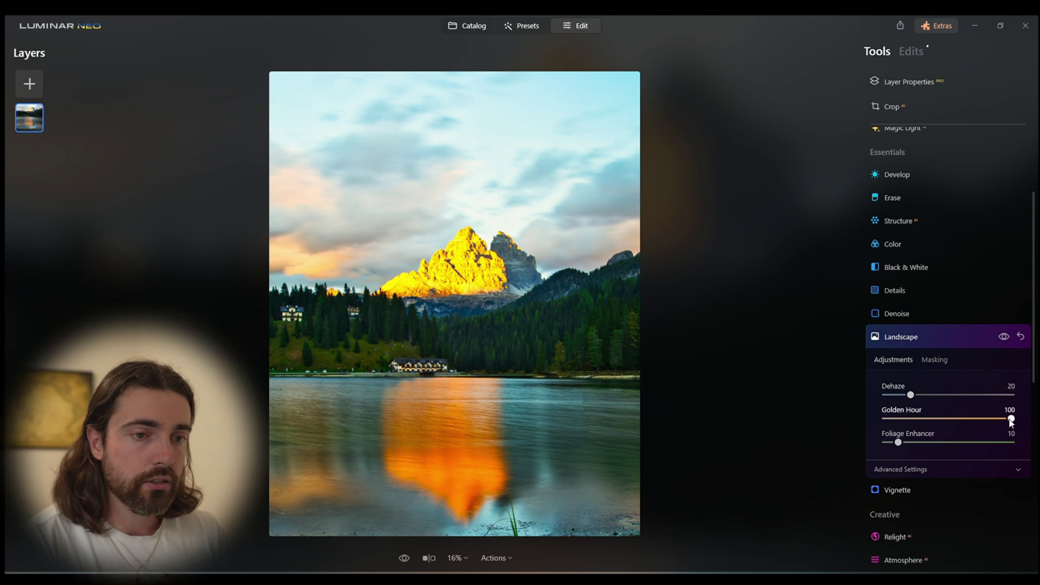
{"action": "double_click", "coordinate": [915, 420]}
{"action": "left_click_drag", "start_coordinate": [885, 419], "coordinate": [898, 419]}
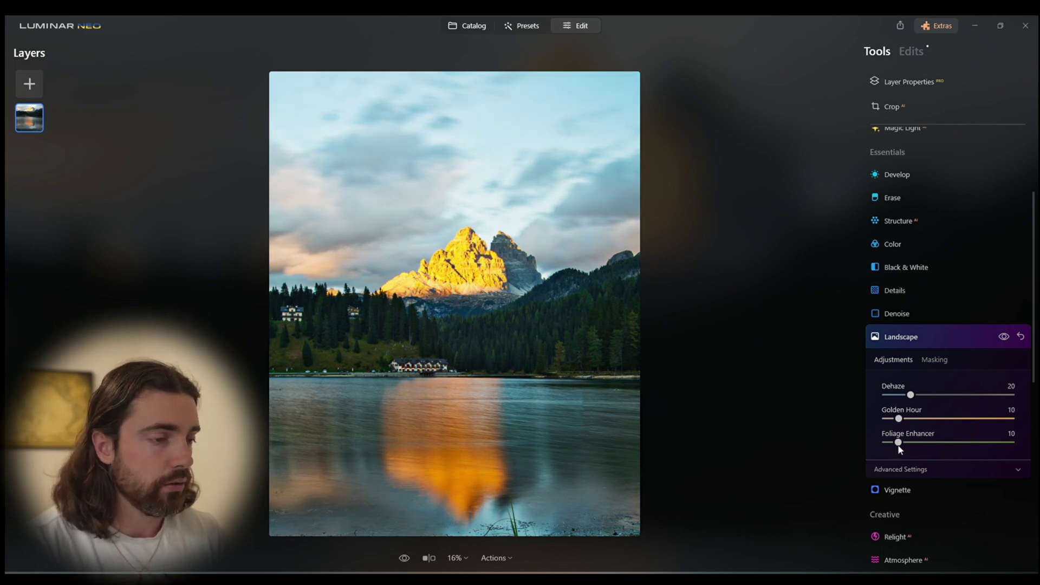
{"action": "left_click", "coordinate": [951, 336]}
{"action": "scroll", "coordinate": [960, 374], "scroll_direction": "up", "scroll_amount": 3}
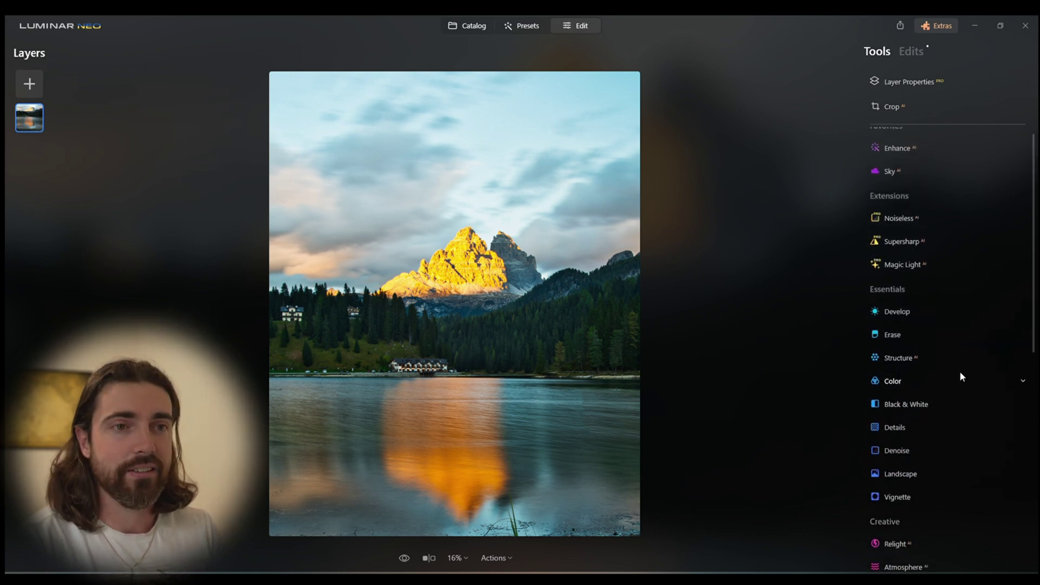
{"action": "left_click", "coordinate": [918, 326]}
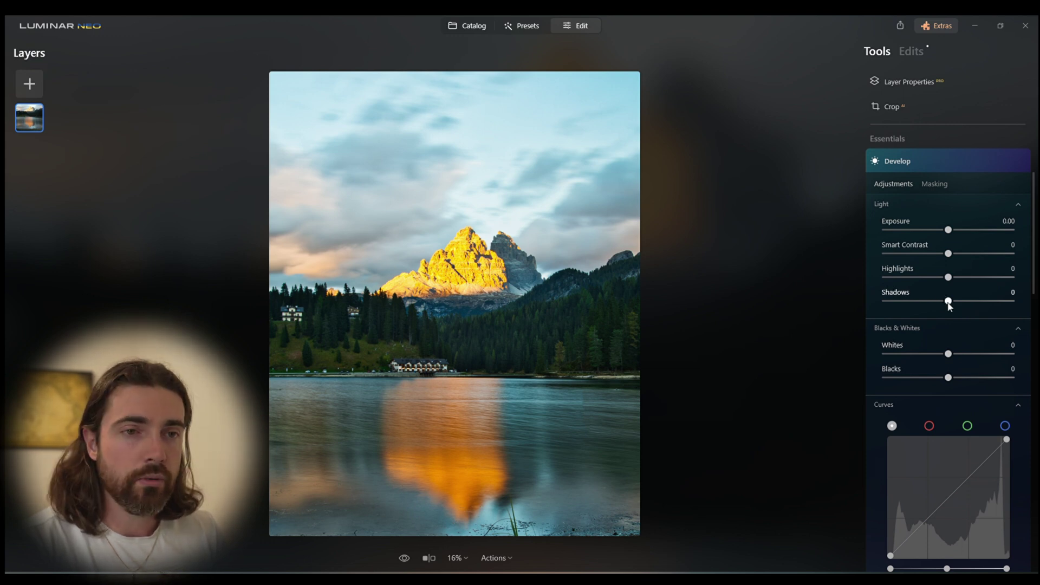
Step: Raise the Develop Shadows slider, easing it back to settle at 41
{"action": "left_click_drag", "start_coordinate": [948, 302], "coordinate": [973, 305]}
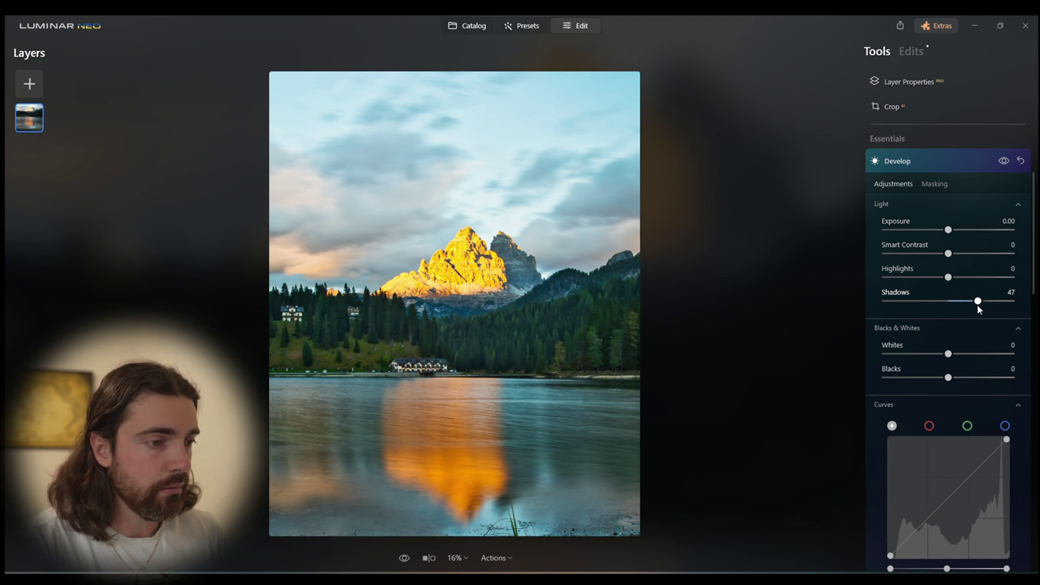
{"action": "left_click_drag", "start_coordinate": [973, 304], "coordinate": [972, 304]}
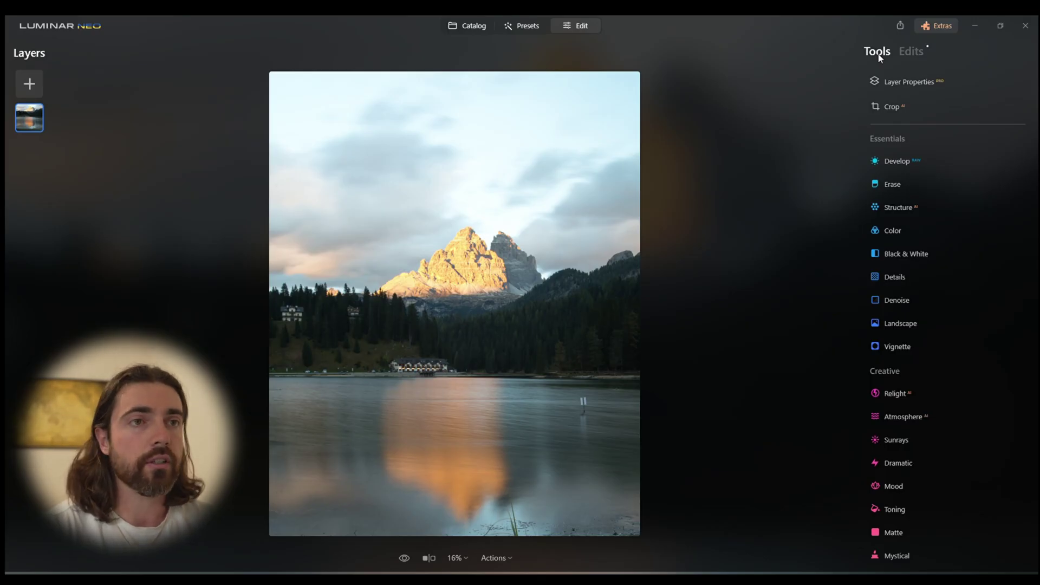
Step: Reopen Develop on the reset photo, showing the Luminar Default profile with all tone sliders at 0
{"action": "left_click", "coordinate": [918, 163]}
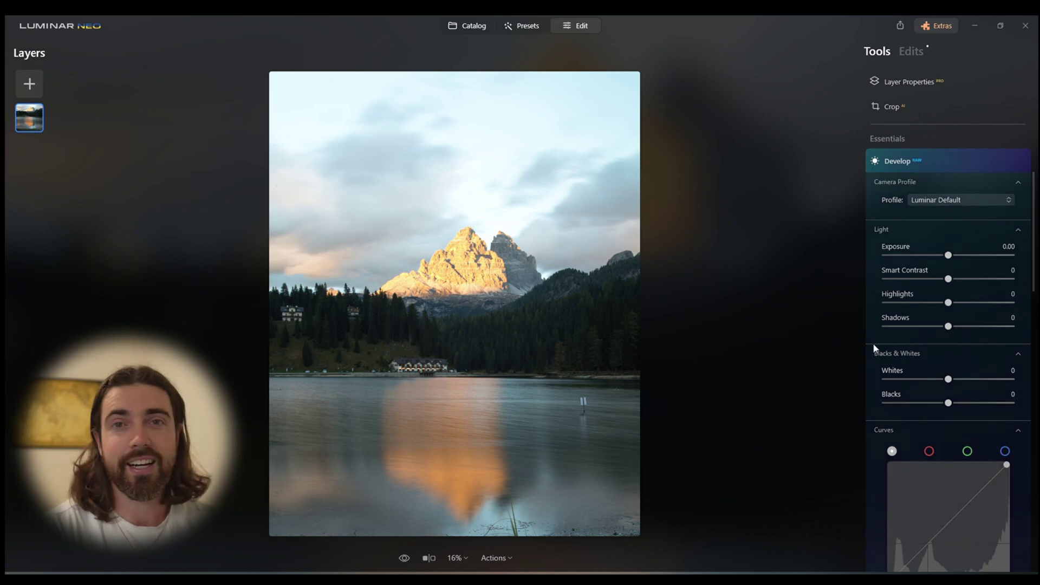
Step: Add a raised shadow point and an upper highlight point to the tone curve
{"action": "scroll", "coordinate": [873, 344], "scroll_direction": "down", "scroll_amount": 3}
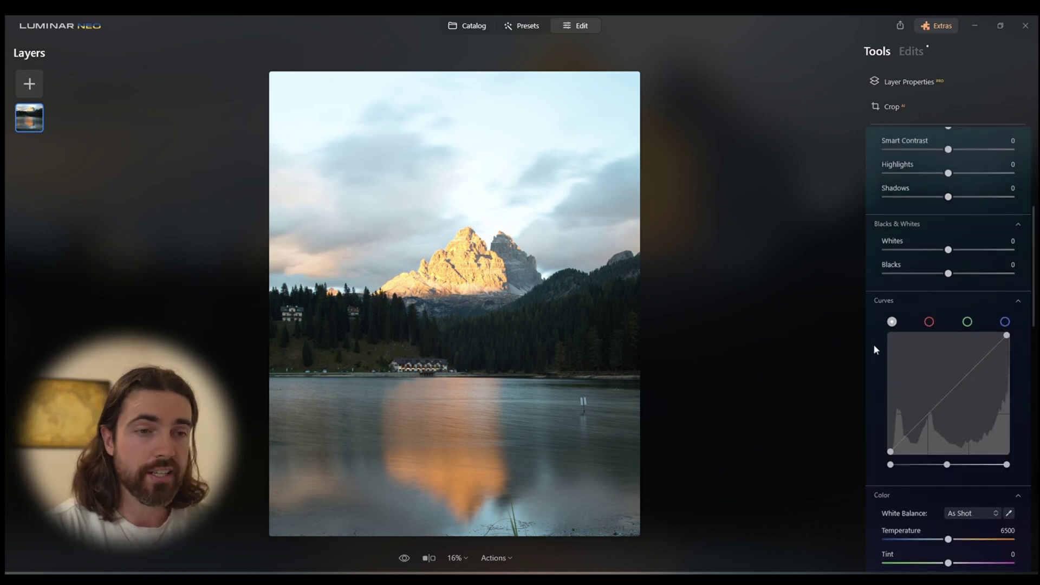
{"action": "left_click", "coordinate": [926, 409]}
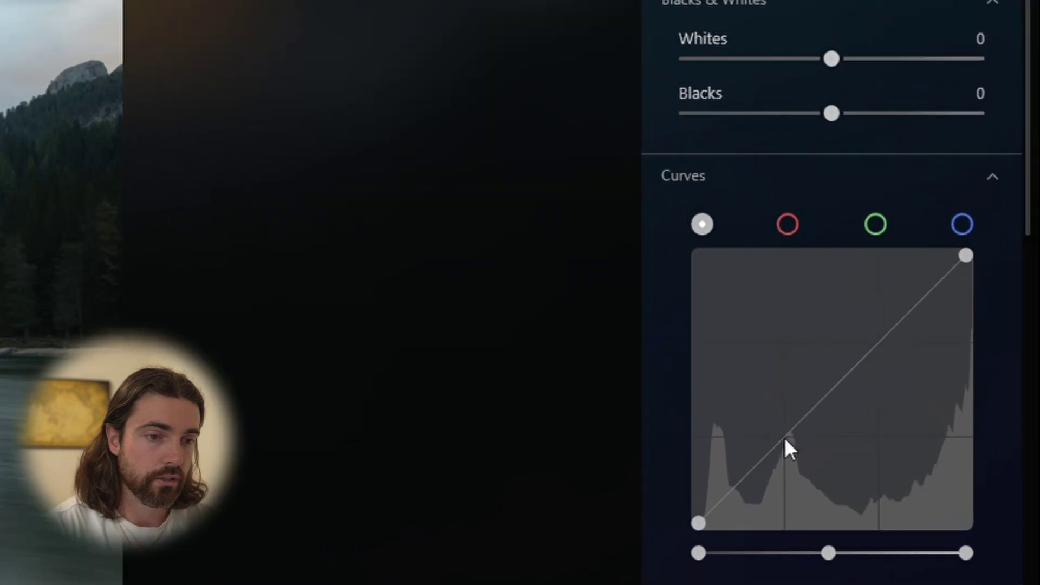
{"action": "left_click_drag", "start_coordinate": [783, 427], "coordinate": [779, 407]}
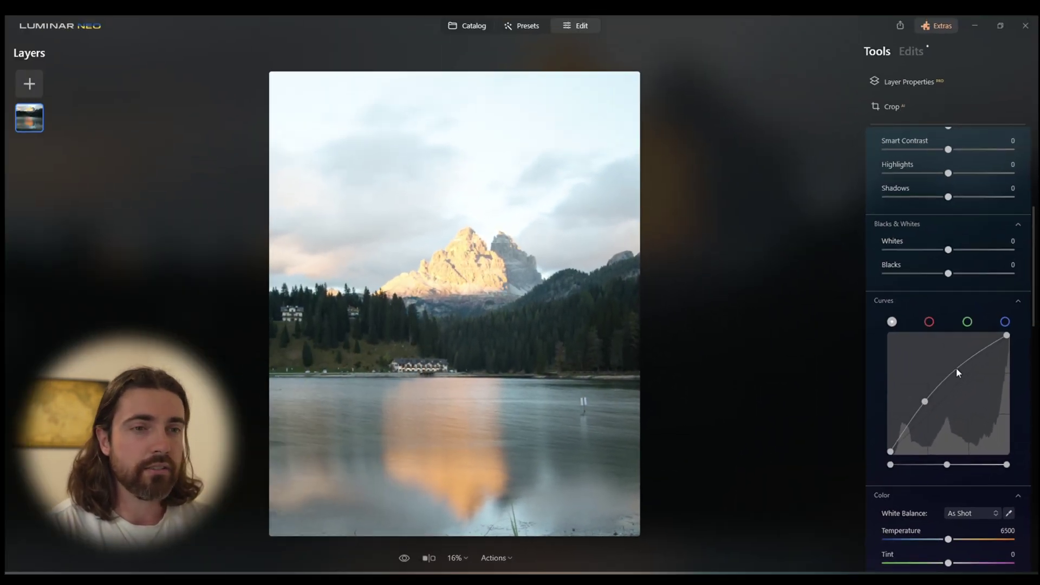
{"action": "left_click", "coordinate": [972, 369]}
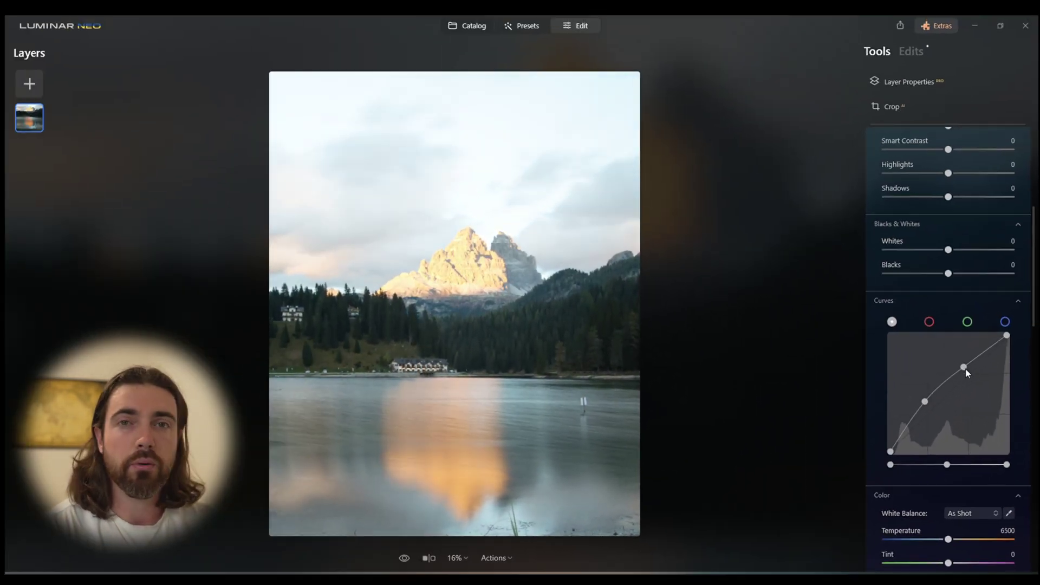
{"action": "left_click_drag", "start_coordinate": [973, 369], "coordinate": [977, 369]}
Step: Fine-tune both curve points so shadows stay lifted and highlights lowered, then collapse Curves
{"action": "left_click_drag", "start_coordinate": [925, 402], "coordinate": [920, 412]}
{"action": "left_click_drag", "start_coordinate": [977, 370], "coordinate": [982, 372]}
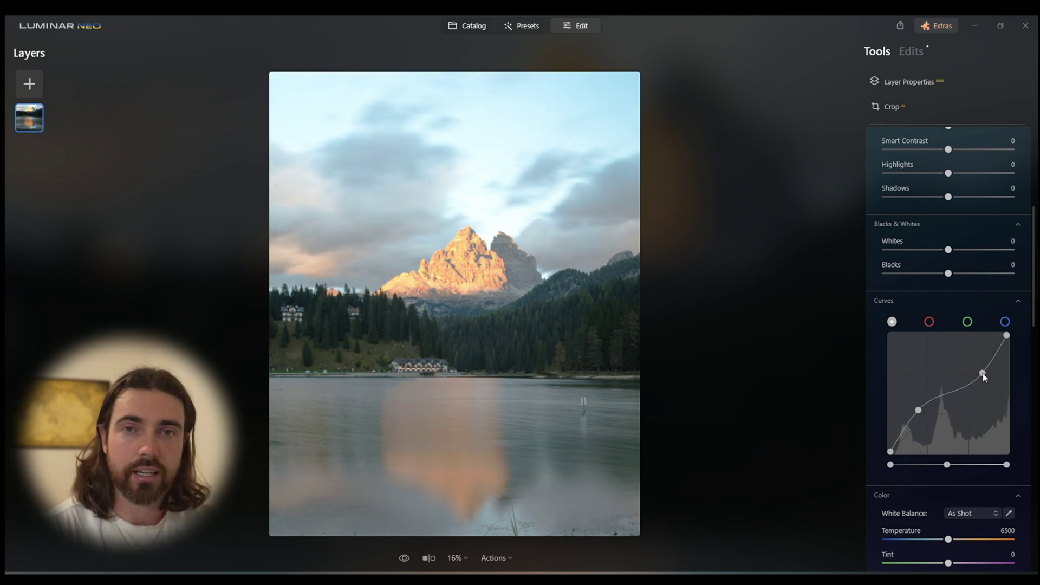
{"action": "left_click_drag", "start_coordinate": [918, 410], "coordinate": [917, 416]}
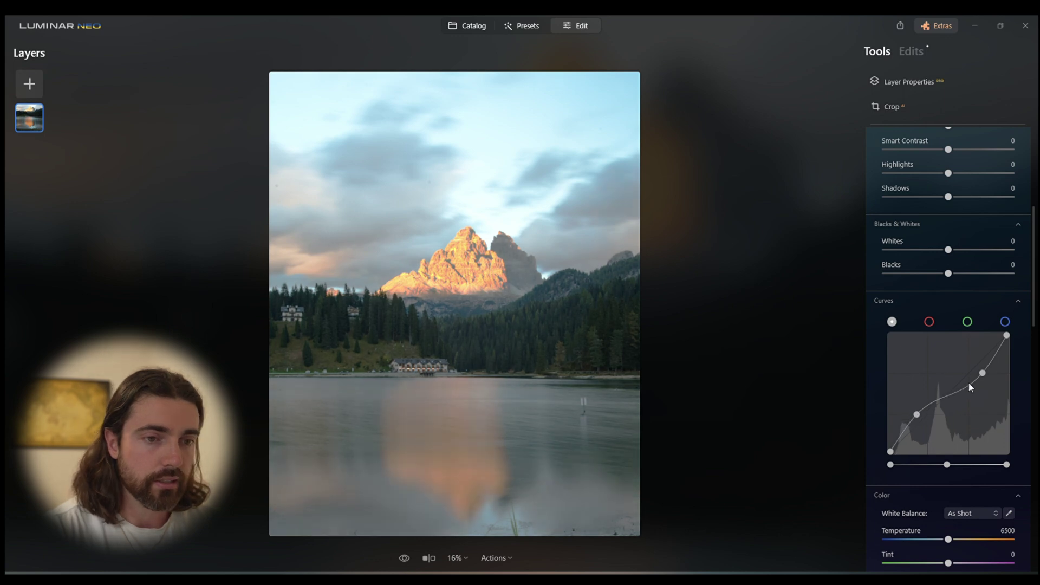
{"action": "left_click_drag", "start_coordinate": [981, 373], "coordinate": [972, 378]}
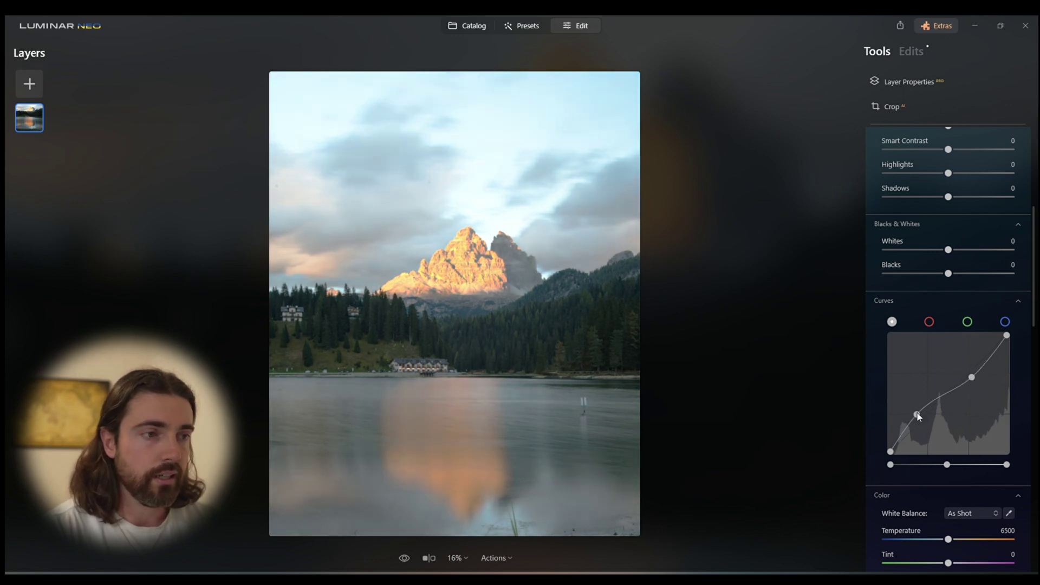
{"action": "left_click_drag", "start_coordinate": [917, 413], "coordinate": [921, 411]}
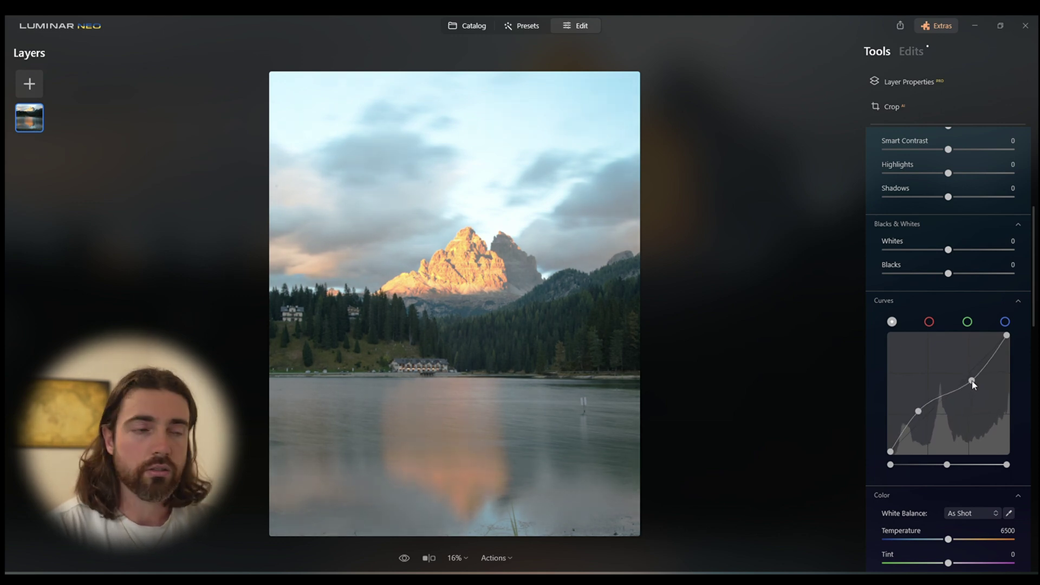
{"action": "left_click_drag", "start_coordinate": [971, 382], "coordinate": [973, 379]}
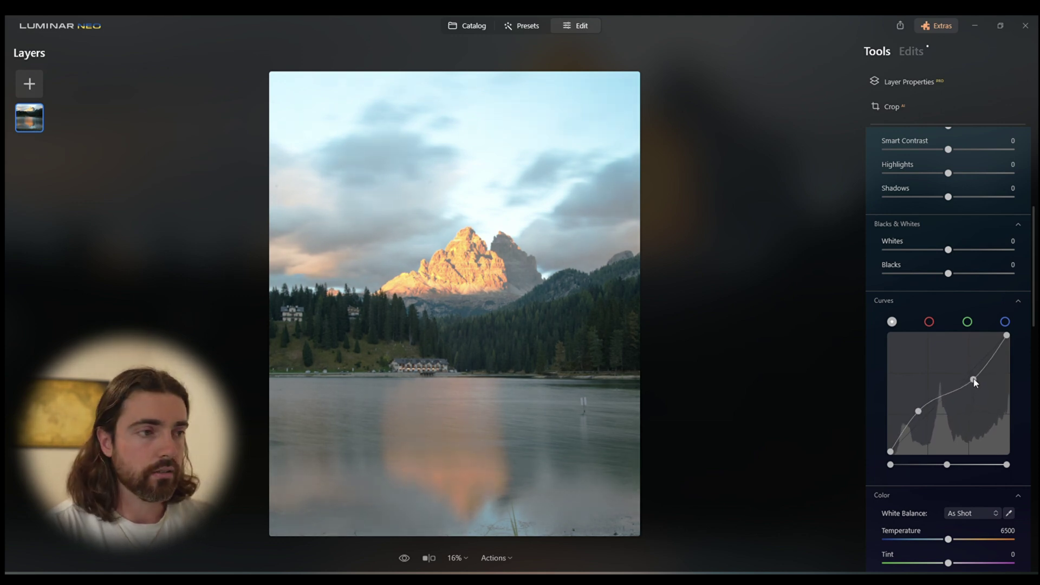
{"action": "left_click", "coordinate": [976, 299]}
{"action": "scroll", "coordinate": [979, 322], "scroll_direction": "up", "scroll_amount": 3}
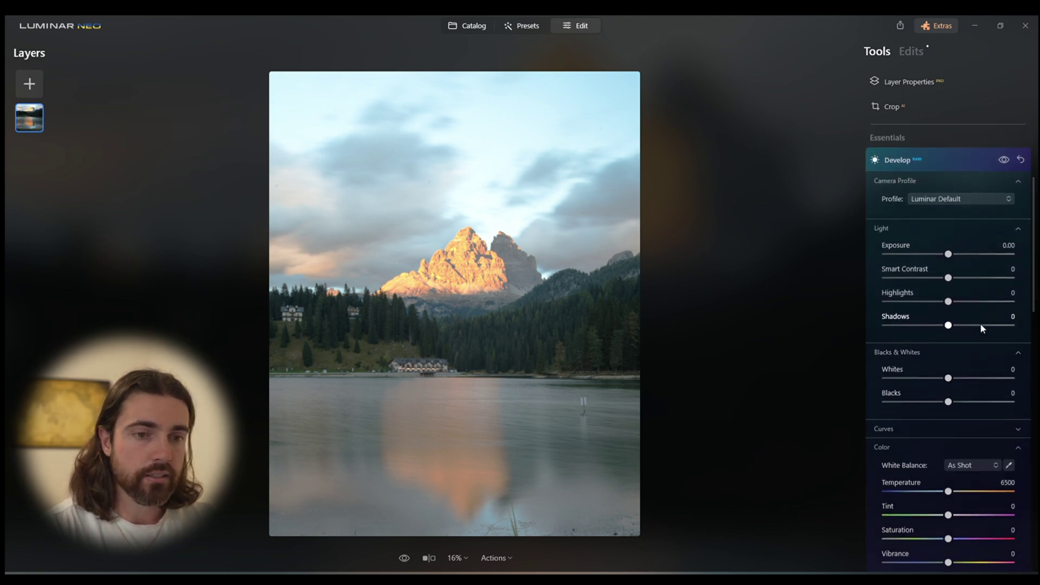
Step: Set Shadows 29, Smart Contrast 25, Highlights -44 and Blacks -27 in Develop
{"action": "left_click", "coordinate": [933, 427]}
{"action": "scroll", "coordinate": [933, 427], "scroll_direction": "down", "scroll_amount": 1}
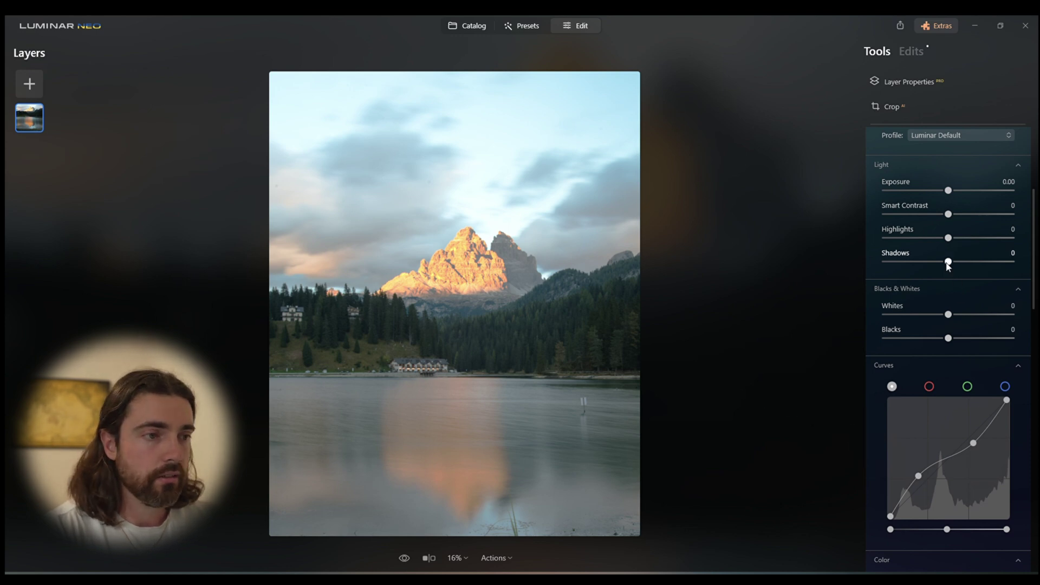
{"action": "left_click_drag", "start_coordinate": [948, 262], "coordinate": [966, 262]}
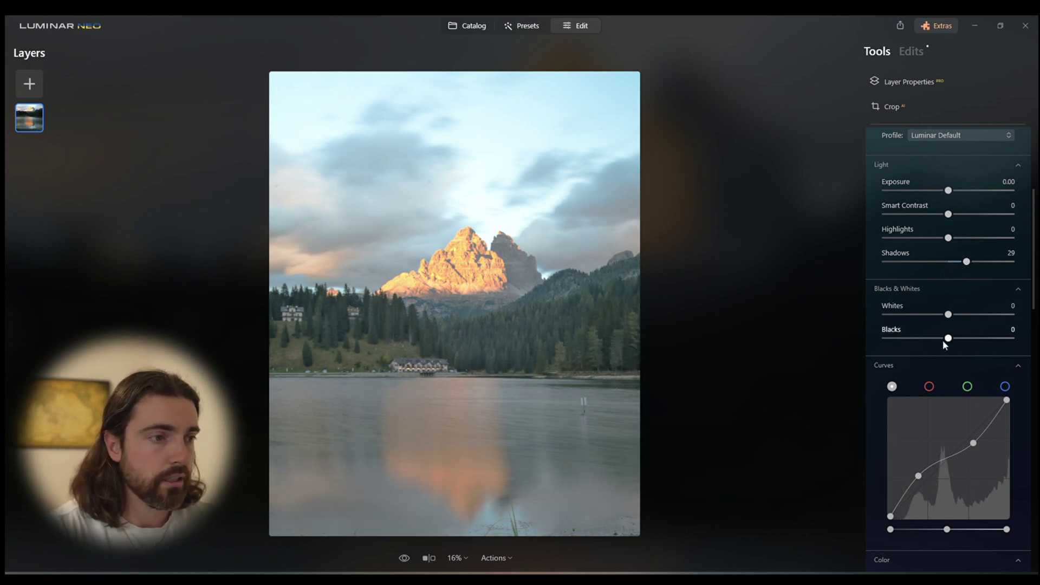
{"action": "left_click_drag", "start_coordinate": [944, 342], "coordinate": [928, 342]}
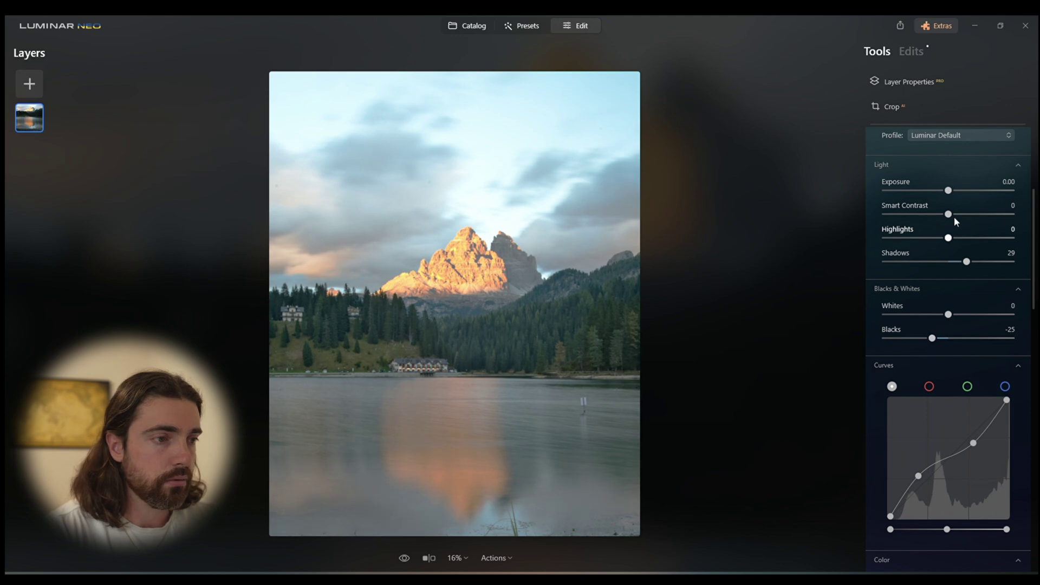
{"action": "left_click_drag", "start_coordinate": [954, 216], "coordinate": [970, 216]}
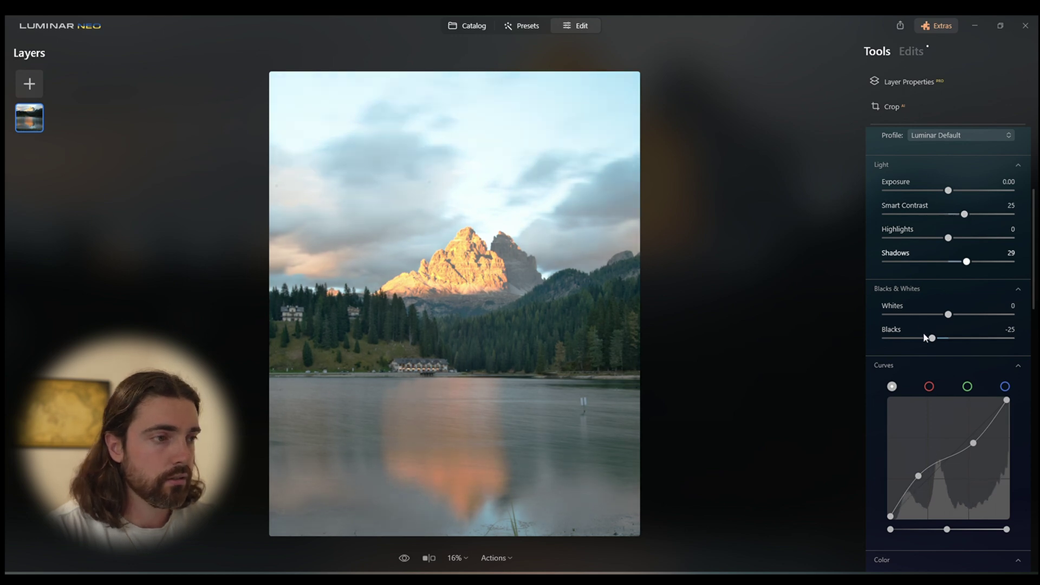
{"action": "left_click_drag", "start_coordinate": [925, 338], "coordinate": [924, 338]}
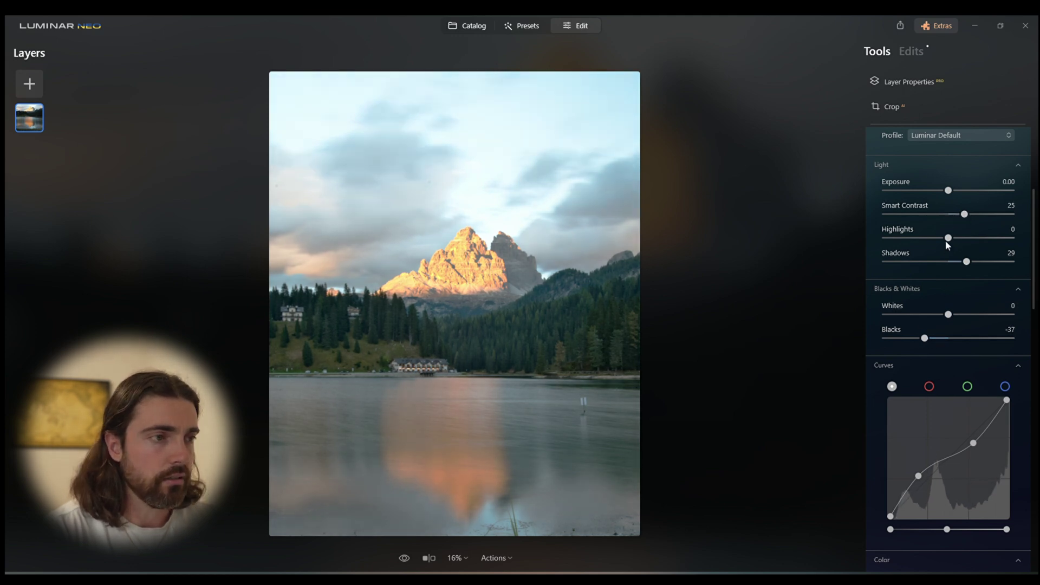
{"action": "left_click_drag", "start_coordinate": [947, 239], "coordinate": [921, 241]}
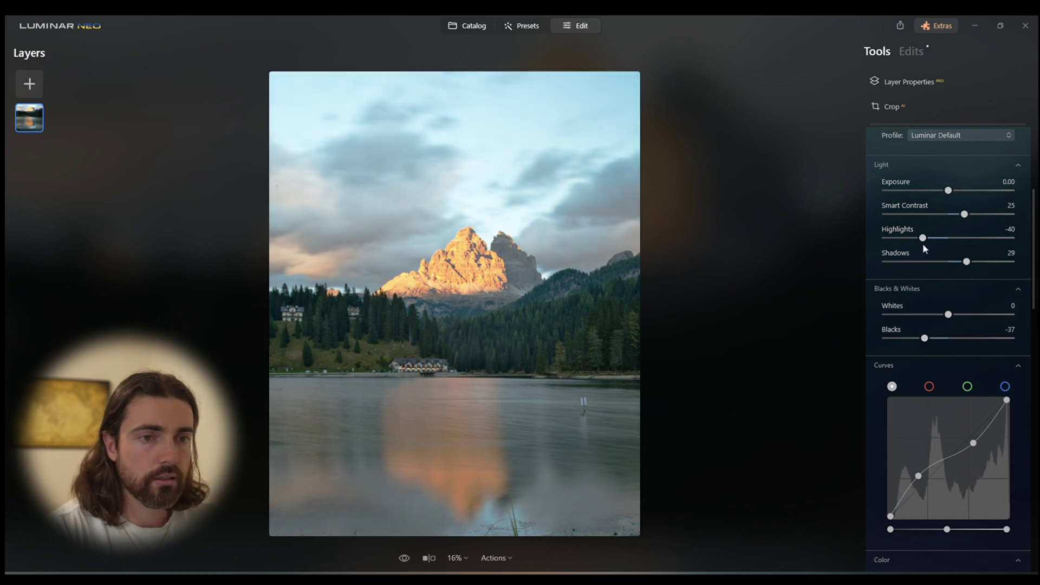
{"action": "left_click_drag", "start_coordinate": [923, 238], "coordinate": [920, 239]}
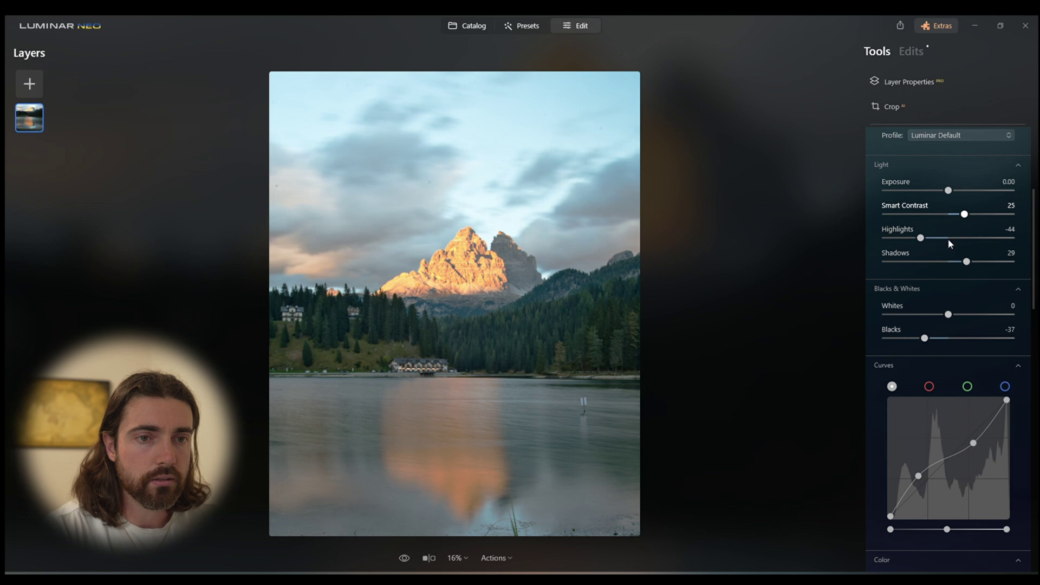
{"action": "left_click_drag", "start_coordinate": [924, 338], "coordinate": [934, 339]}
{"action": "scroll", "coordinate": [936, 326], "scroll_direction": "up", "scroll_amount": 3}
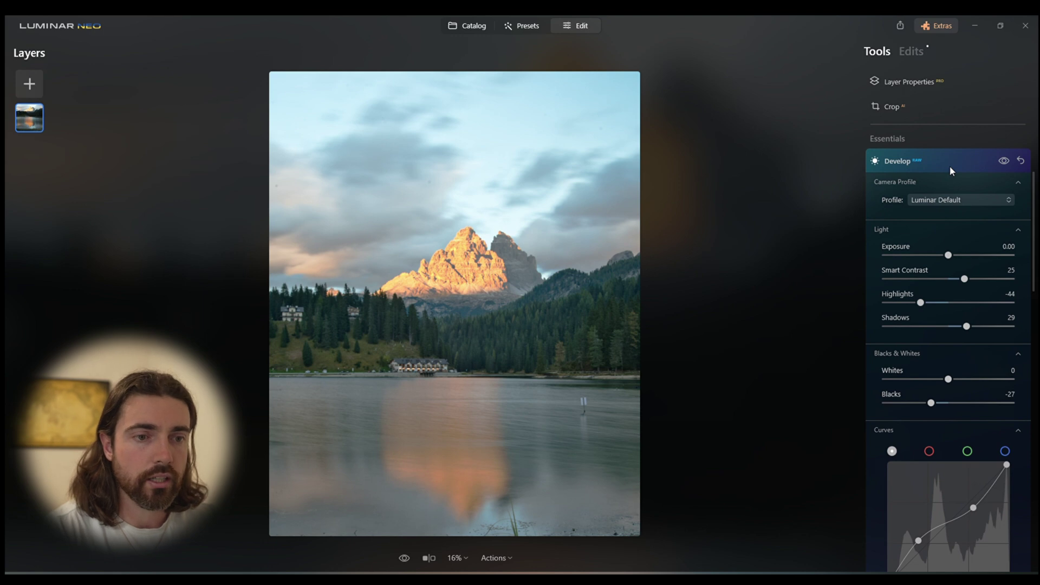
Step: Zoom to 100% and pan across the forest, then return to the whole-photo view
{"action": "double_click", "coordinate": [532, 341]}
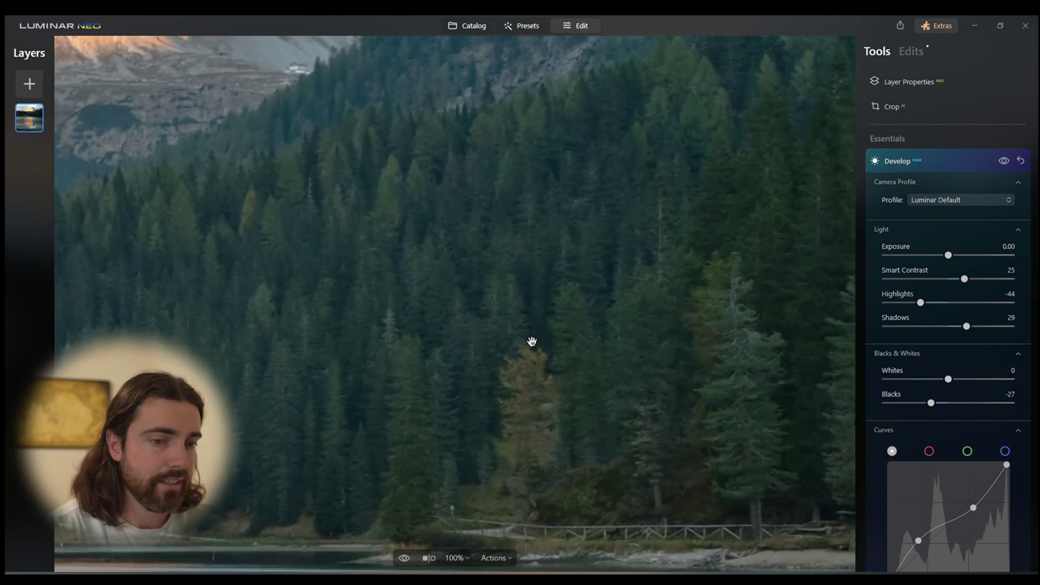
{"action": "left_click_drag", "start_coordinate": [383, 225], "coordinate": [560, 202]}
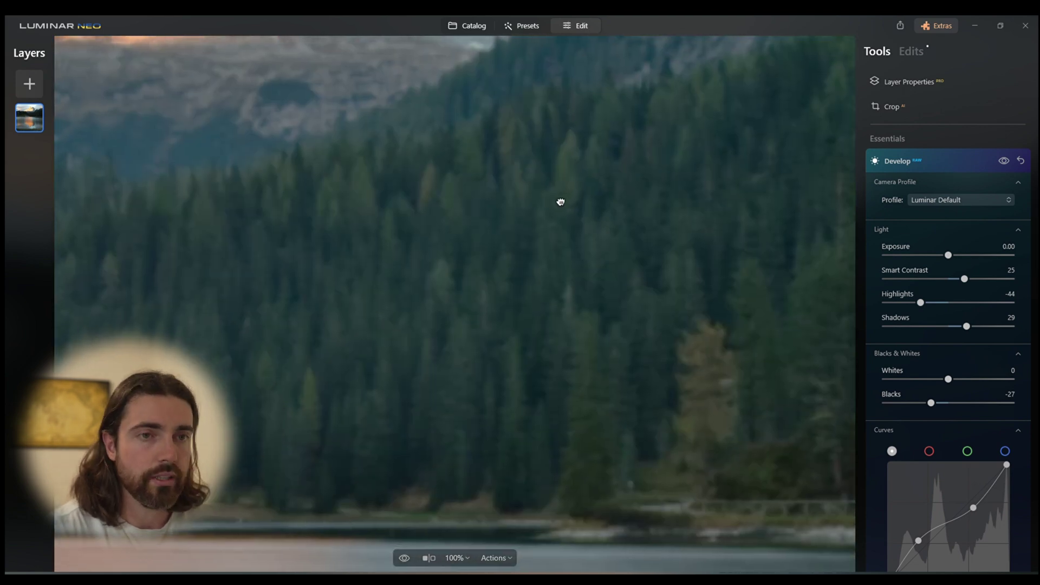
{"action": "double_click", "coordinate": [544, 325]}
Step: Set Landscape Dehaze 15, Golden Hour 16 and Foliage Enhancer 12
{"action": "left_click", "coordinate": [977, 163]}
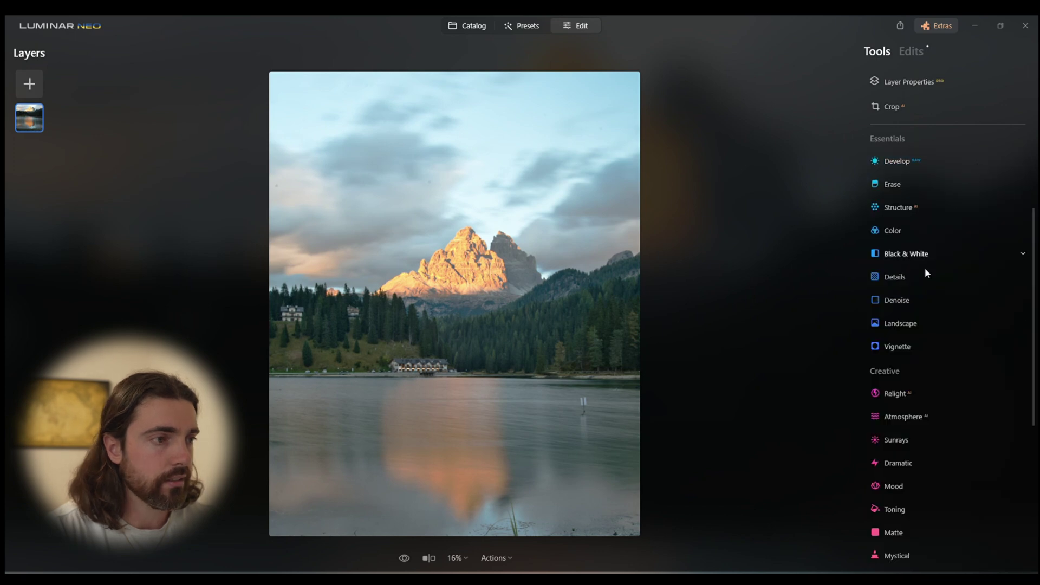
{"action": "scroll", "coordinate": [909, 444], "scroll_direction": "down", "scroll_amount": 3}
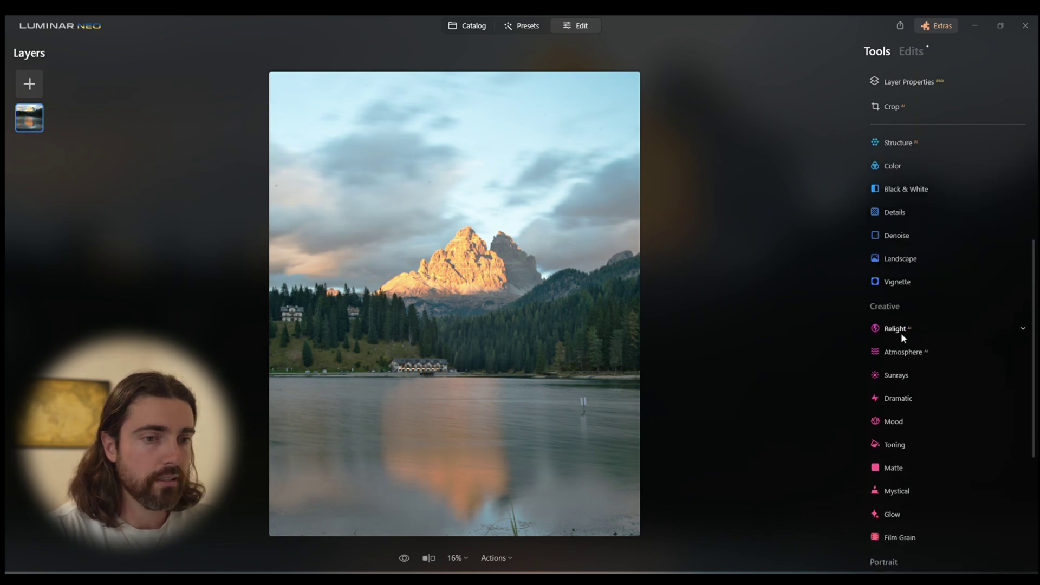
{"action": "left_click", "coordinate": [908, 248]}
{"action": "left_click_drag", "start_coordinate": [886, 316], "coordinate": [899, 365]}
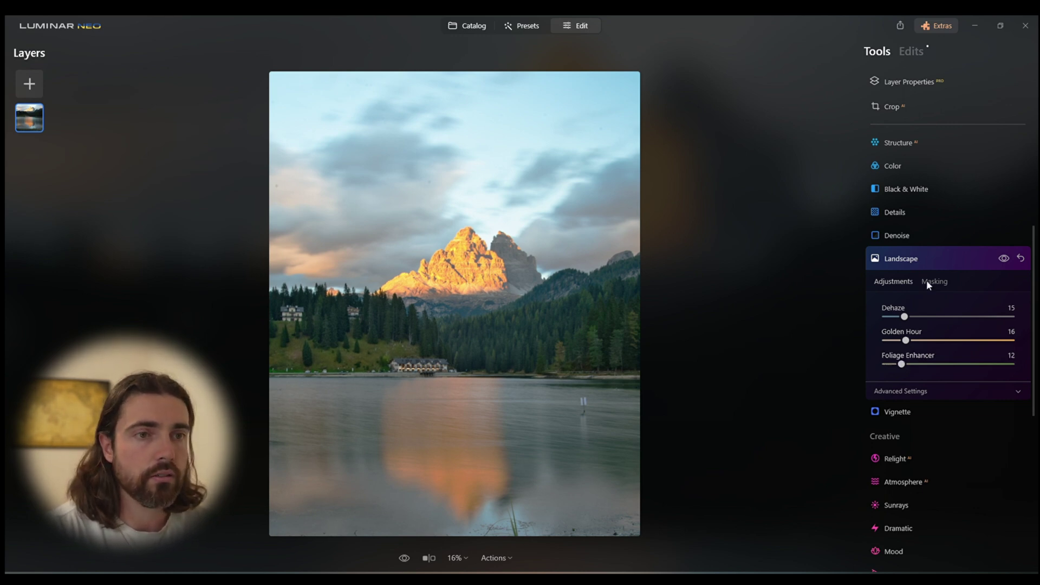
{"action": "left_click", "coordinate": [951, 256]}
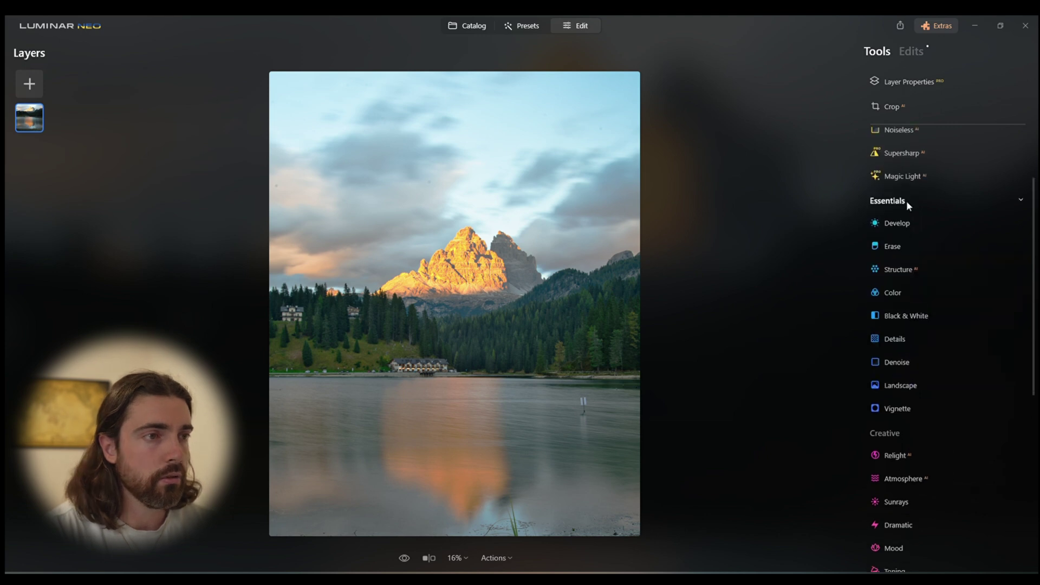
Step: Run Remove Dust Spots, then brush over the lake post and erase it
{"action": "left_click", "coordinate": [891, 250]}
{"action": "left_click", "coordinate": [943, 410]}
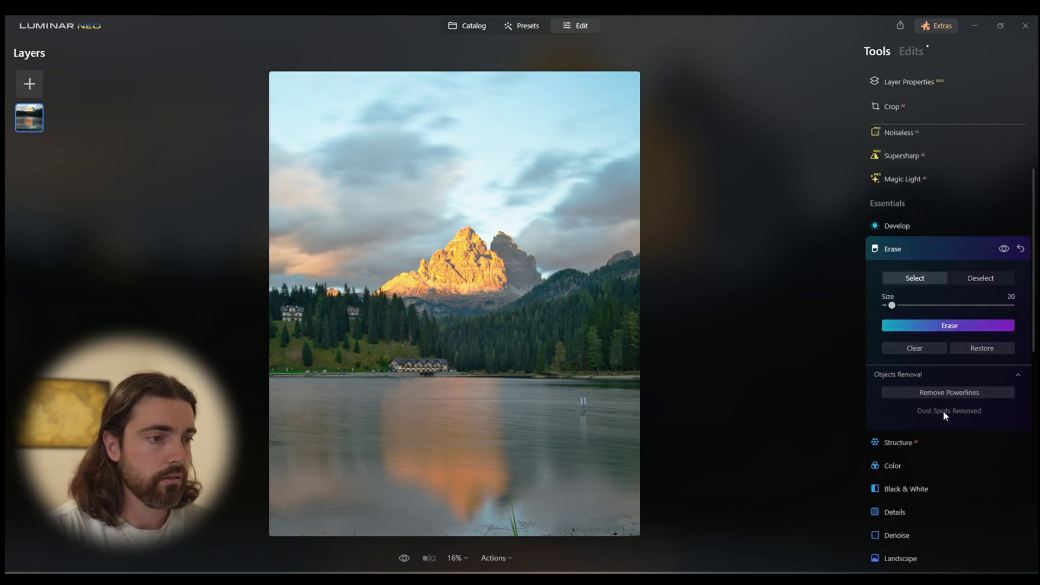
{"action": "left_click_drag", "start_coordinate": [585, 398], "coordinate": [589, 436]}
{"action": "left_click", "coordinate": [913, 326]}
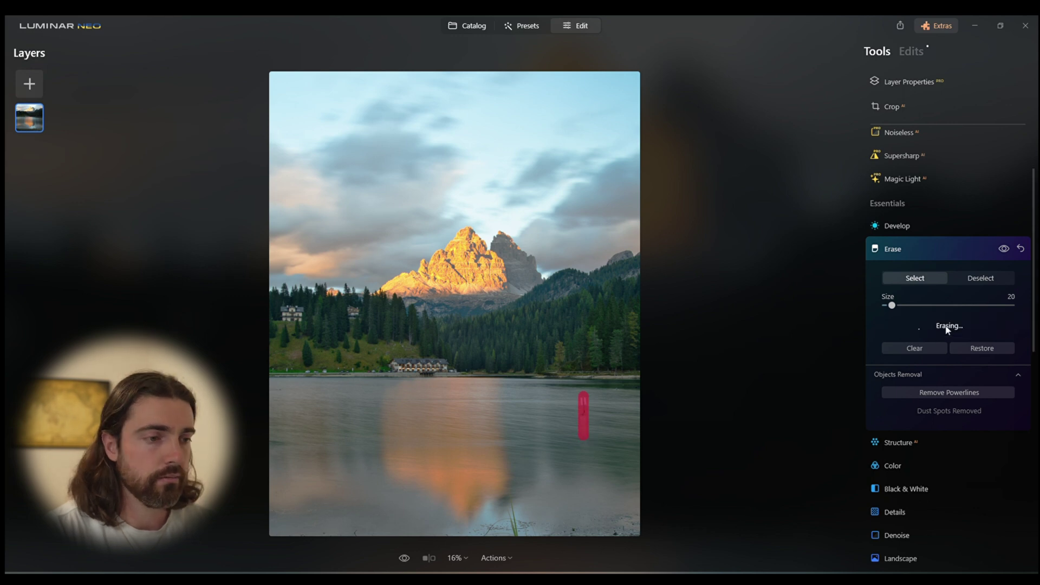
{"action": "left_click", "coordinate": [934, 248]}
{"action": "left_click", "coordinate": [907, 225]}
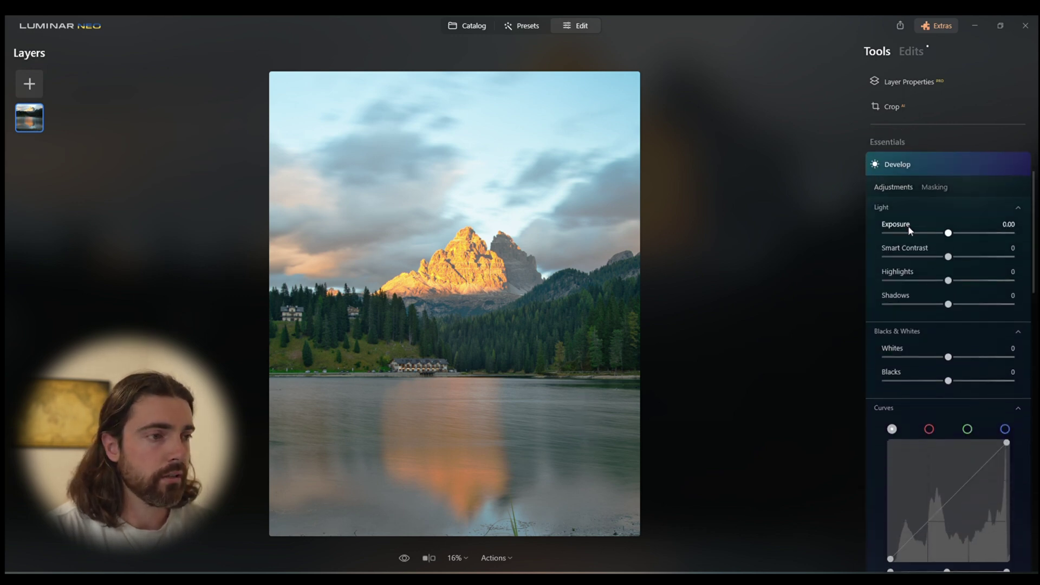
Step: Set Highlights to -45 and Blacks to -13, keeping Shadows at 0
{"action": "left_click_drag", "start_coordinate": [948, 277], "coordinate": [920, 278]}
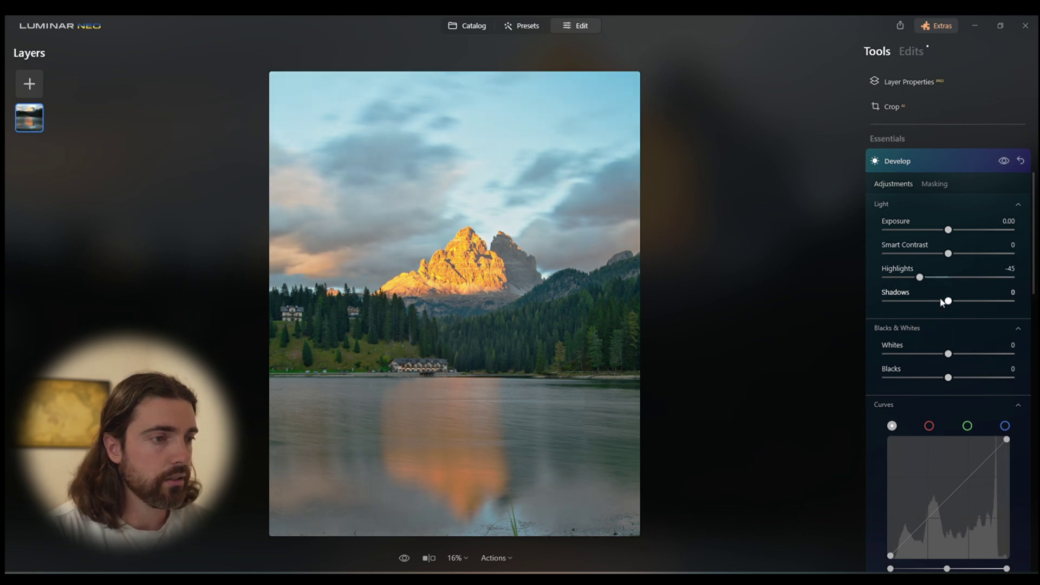
{"action": "left_click_drag", "start_coordinate": [940, 302], "coordinate": [934, 302]}
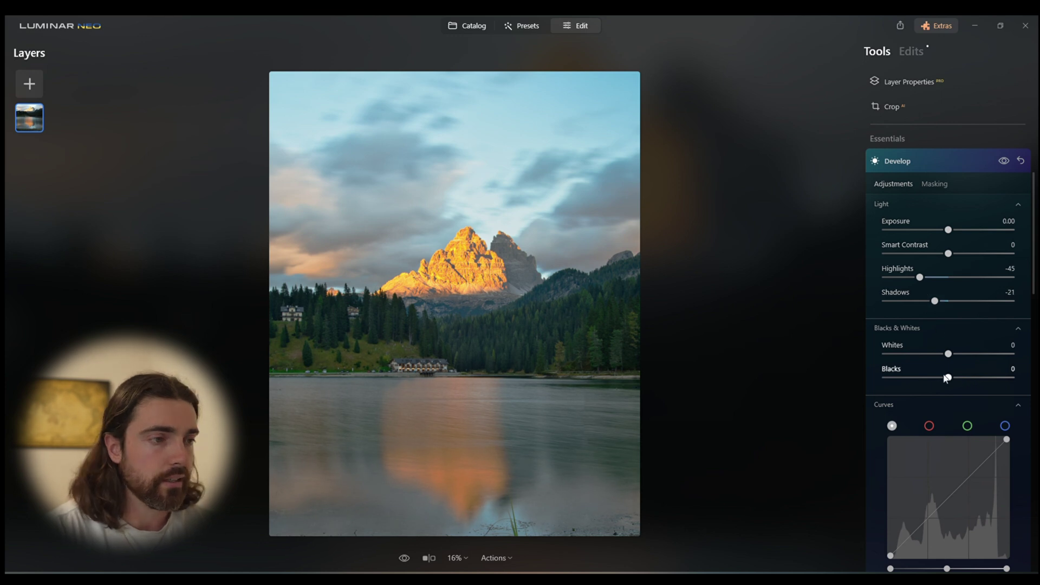
{"action": "left_click_drag", "start_coordinate": [948, 377], "coordinate": [939, 379]}
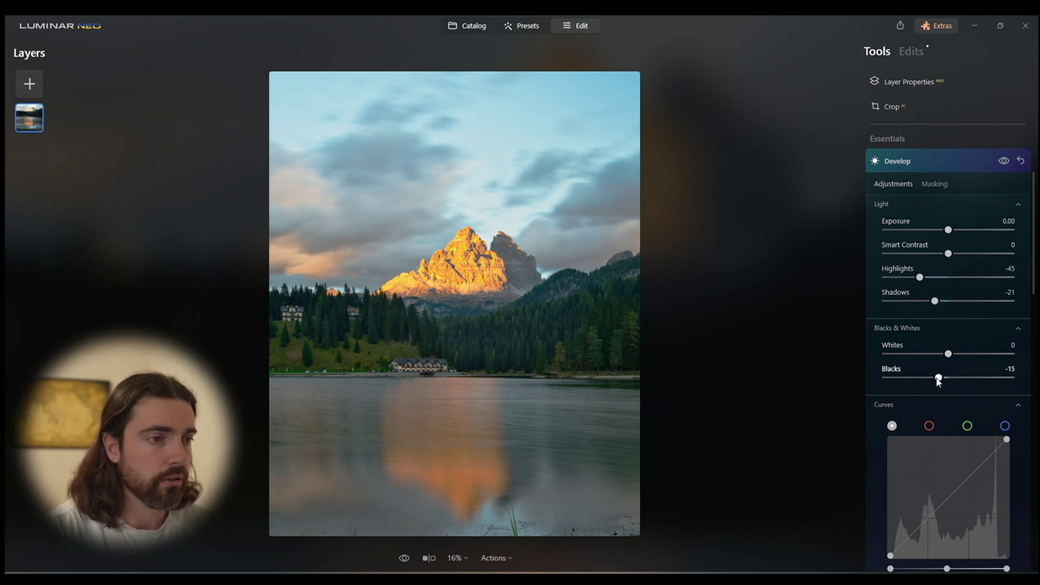
{"action": "double_click", "coordinate": [934, 301]}
{"action": "left_click_drag", "start_coordinate": [938, 378], "coordinate": [935, 379]}
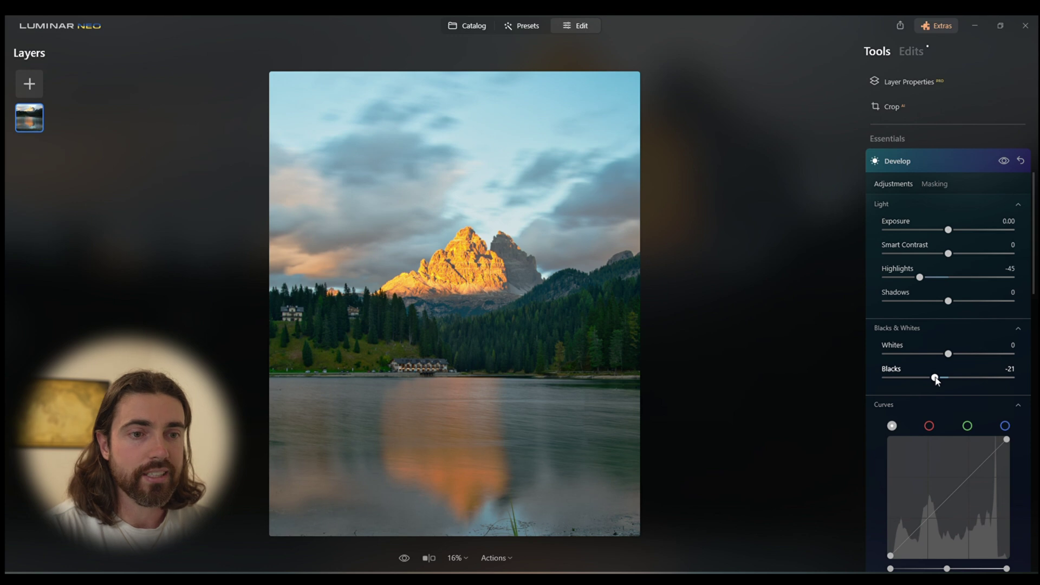
{"action": "left_click_drag", "start_coordinate": [948, 253], "coordinate": [956, 259]}
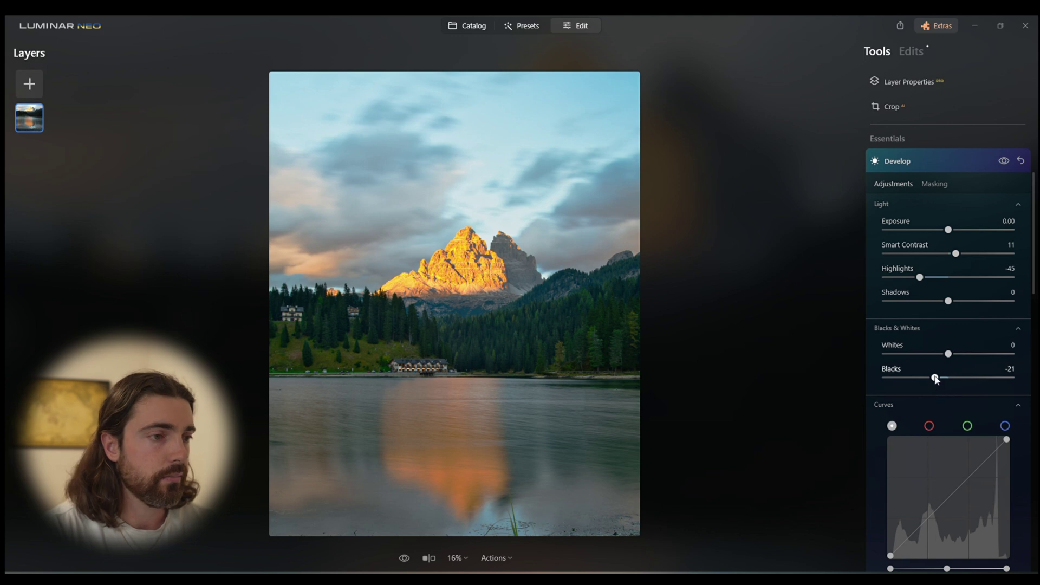
{"action": "left_click_drag", "start_coordinate": [935, 379], "coordinate": [940, 379]}
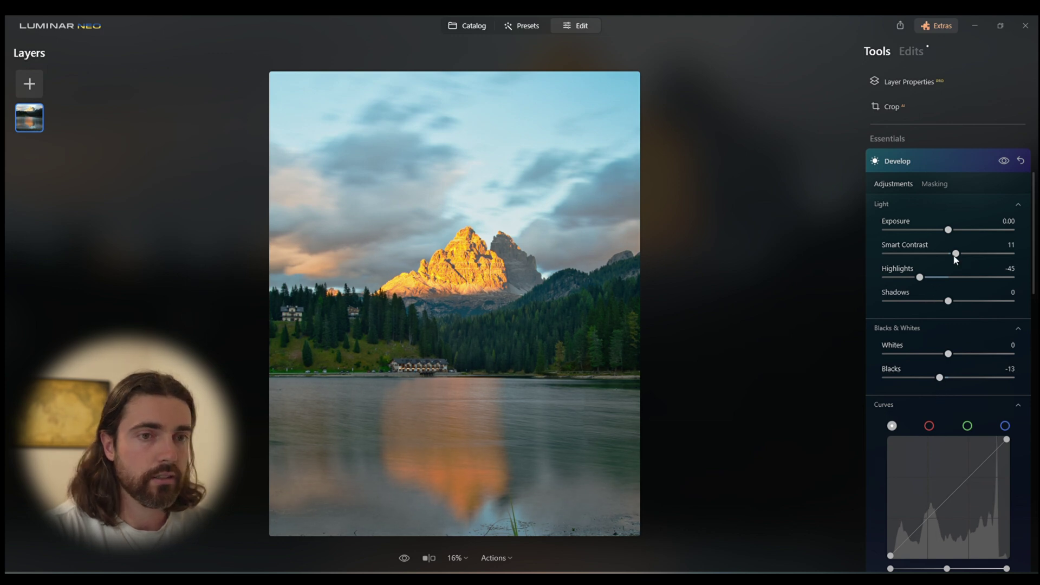
Step: Raise Smart Contrast to 17 and Vibrance to 19, leaving Shadows reset to 0
{"action": "left_click_drag", "start_coordinate": [956, 255], "coordinate": [959, 255]}
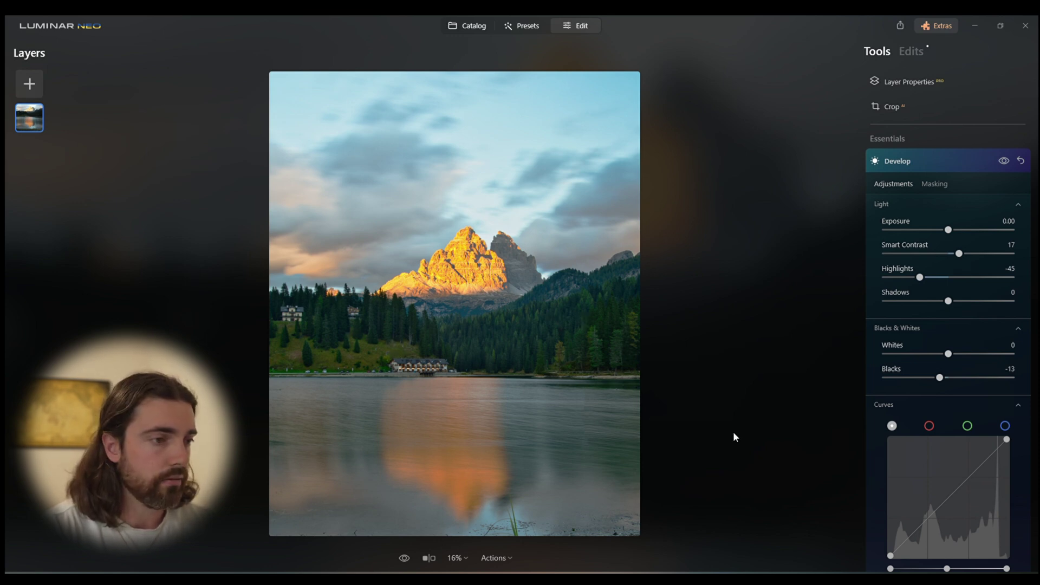
{"action": "scroll", "coordinate": [1012, 483], "scroll_direction": "down", "scroll_amount": 2}
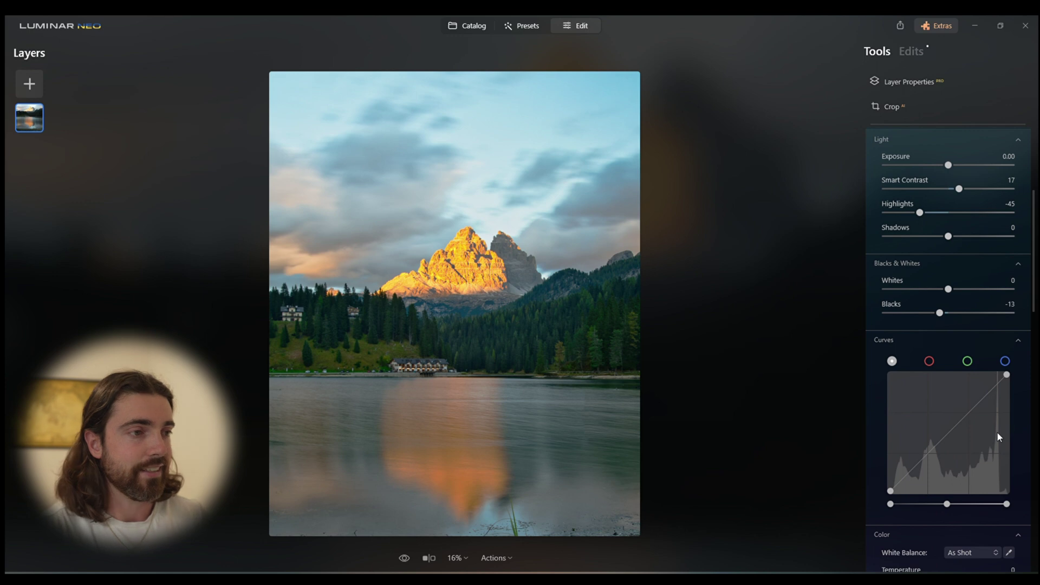
{"action": "scroll", "coordinate": [991, 414], "scroll_direction": "up", "scroll_amount": 2}
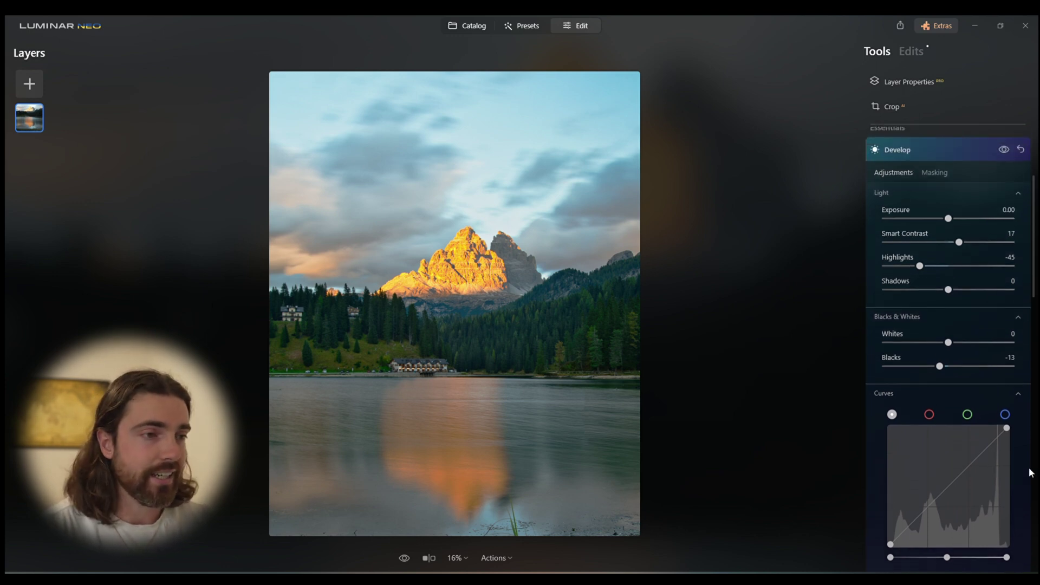
{"action": "left_click_drag", "start_coordinate": [940, 305], "coordinate": [986, 316]}
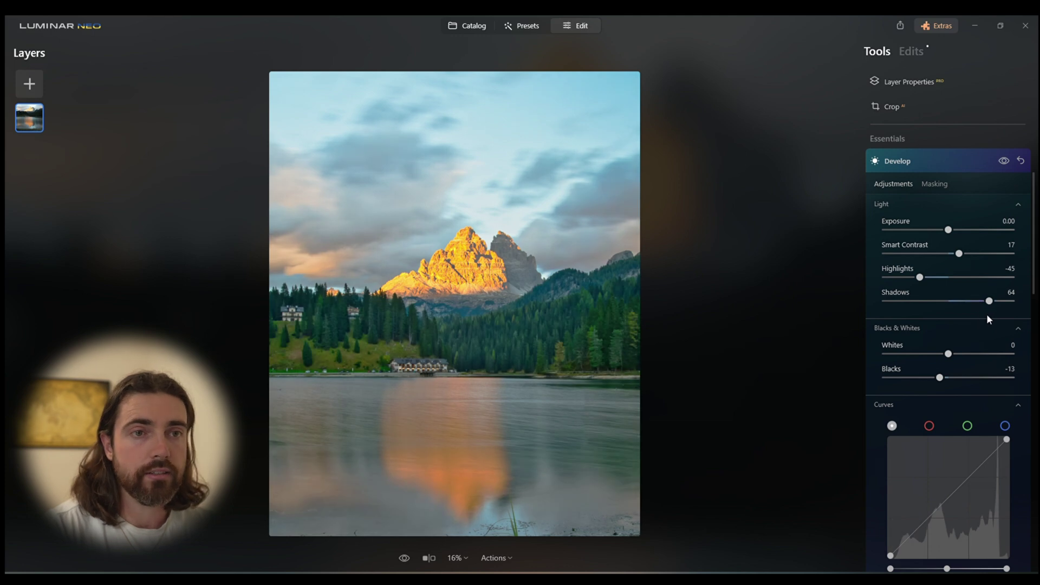
{"action": "double_click", "coordinate": [990, 302]}
{"action": "scroll", "coordinate": [1028, 355], "scroll_direction": "down", "scroll_amount": 10}
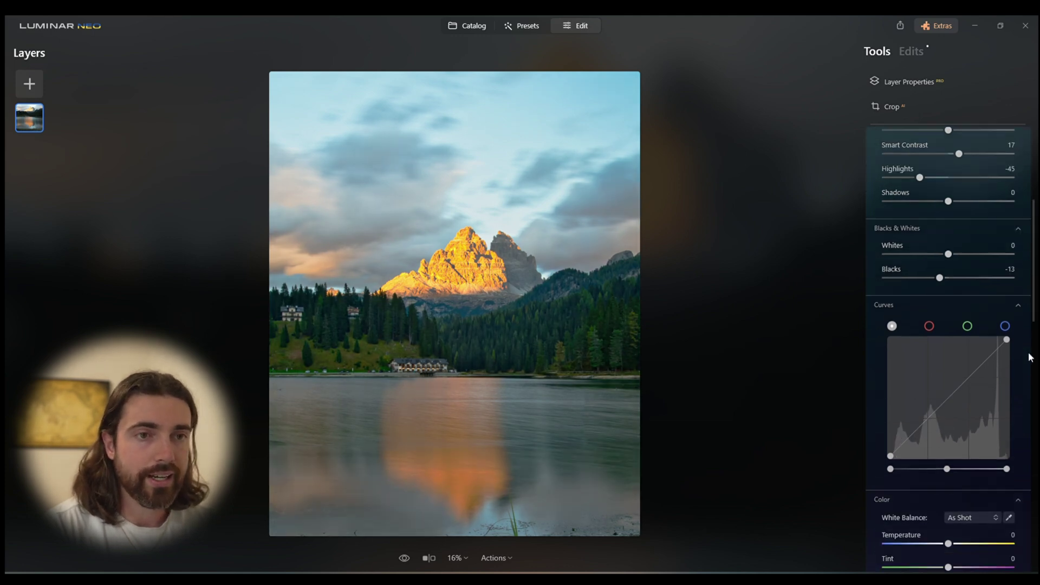
{"action": "left_click_drag", "start_coordinate": [944, 391], "coordinate": [957, 394]}
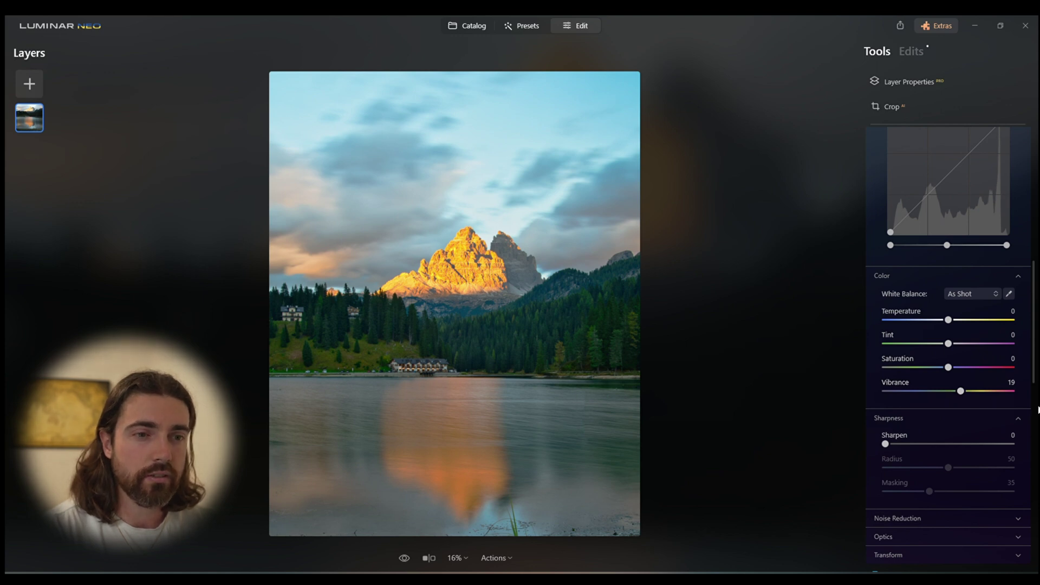
{"action": "scroll", "coordinate": [1030, 415], "scroll_direction": "up", "scroll_amount": 10}
Step: Expand Enhance AI and drag Accent AI to about 30, leaving Sky Enhancer at 0
{"action": "scroll", "coordinate": [1019, 414], "scroll_direction": "up", "scroll_amount": 2}
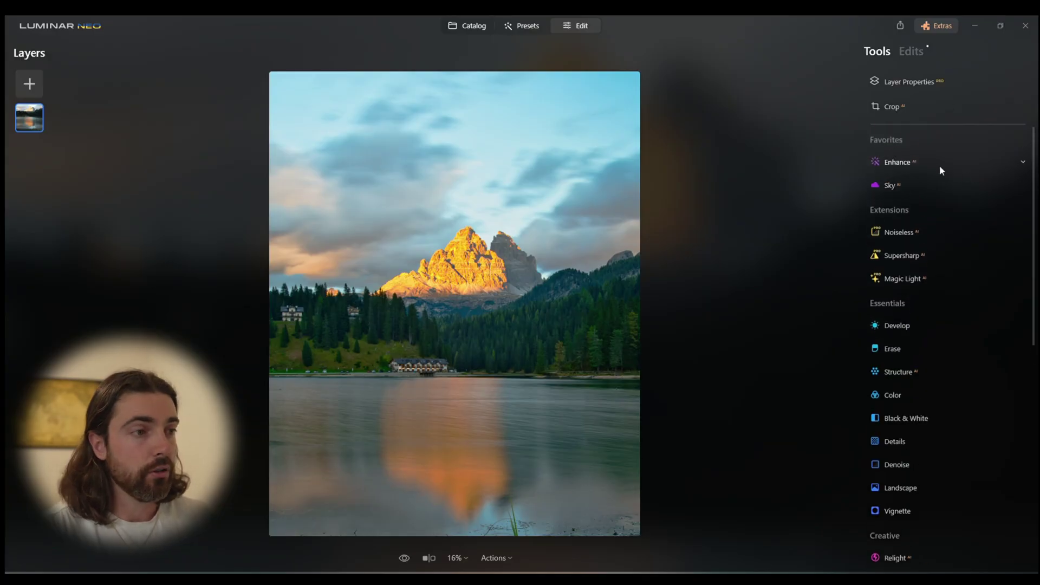
{"action": "left_click", "coordinate": [939, 165]}
{"action": "left_click_drag", "start_coordinate": [888, 220], "coordinate": [924, 221]}
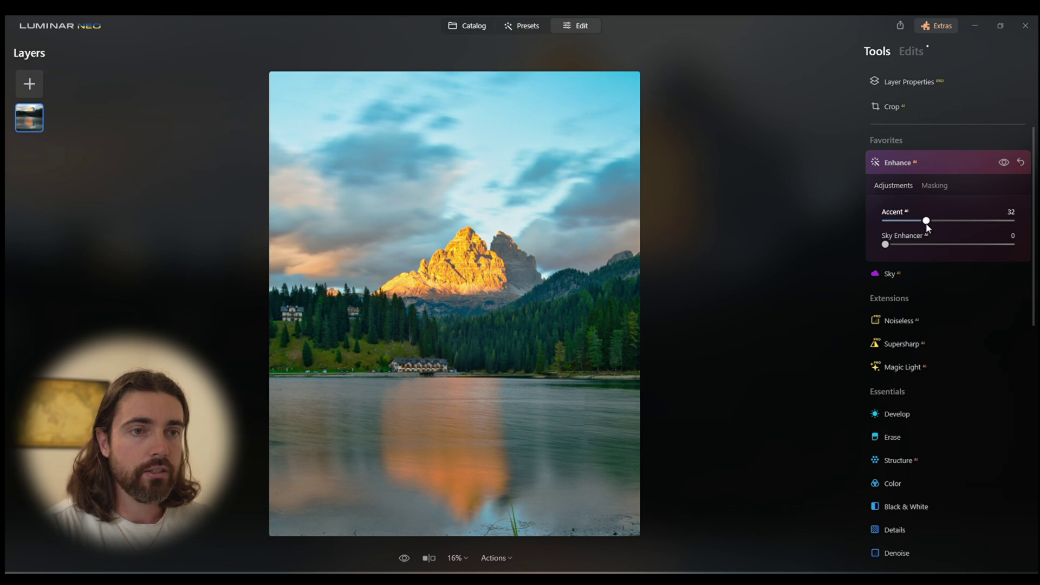